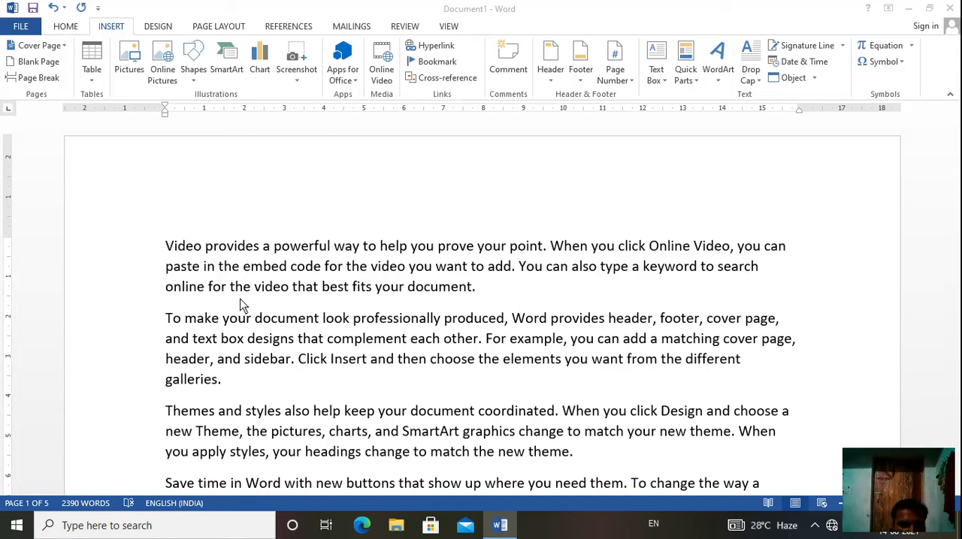
Step: Add the comment "Read carefully and reply pls" to "Video provides a powerful way to help you prove your point" in the first paragraph
left_click(167, 251)
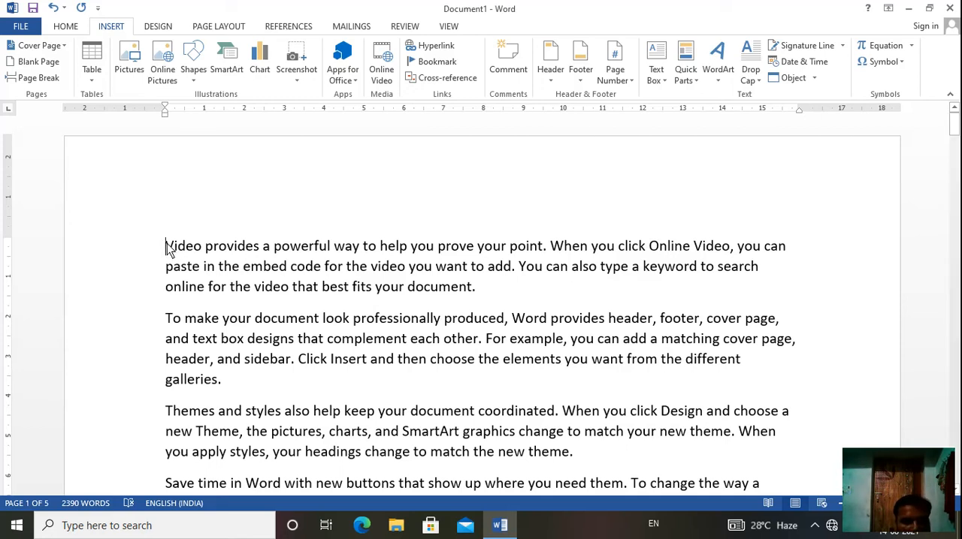
left_click_drag(167, 250, 541, 250)
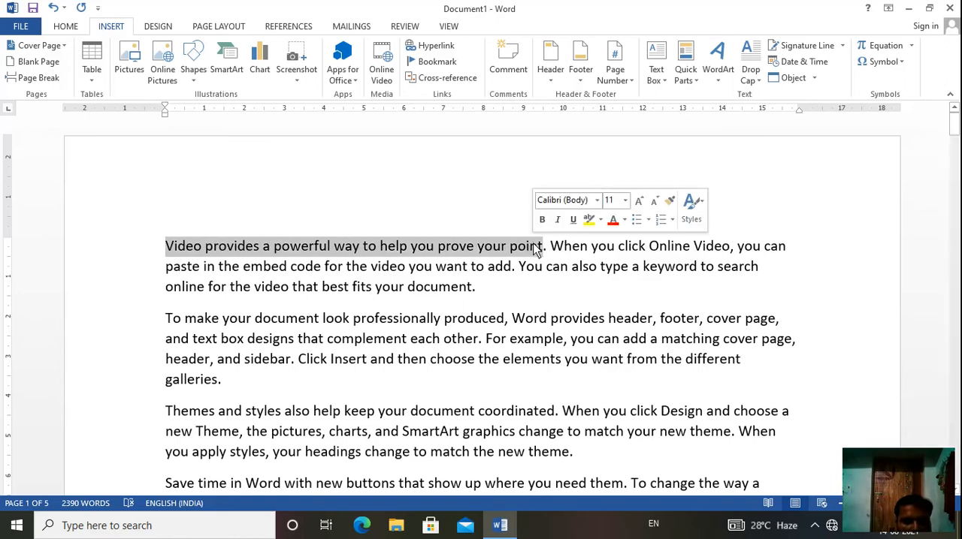
left_click(514, 70)
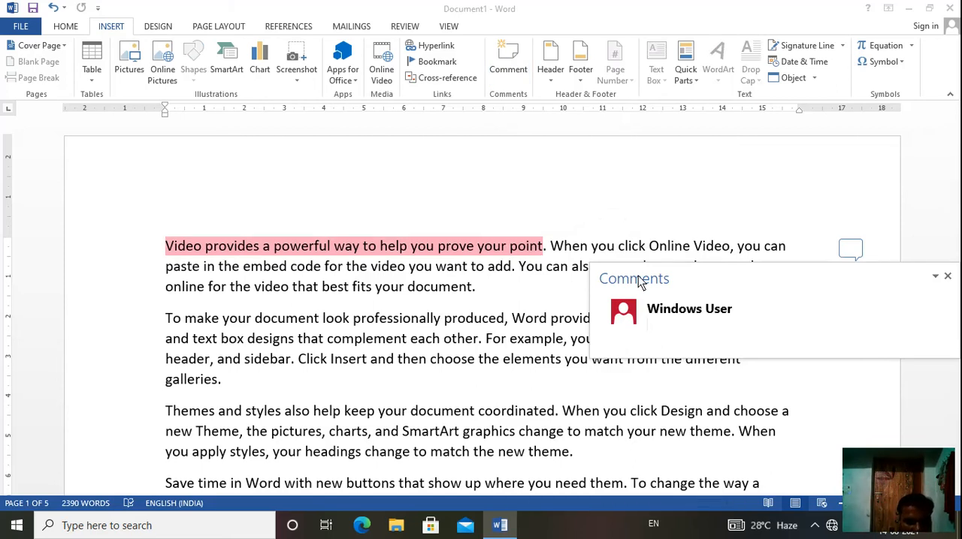
type("Rea")
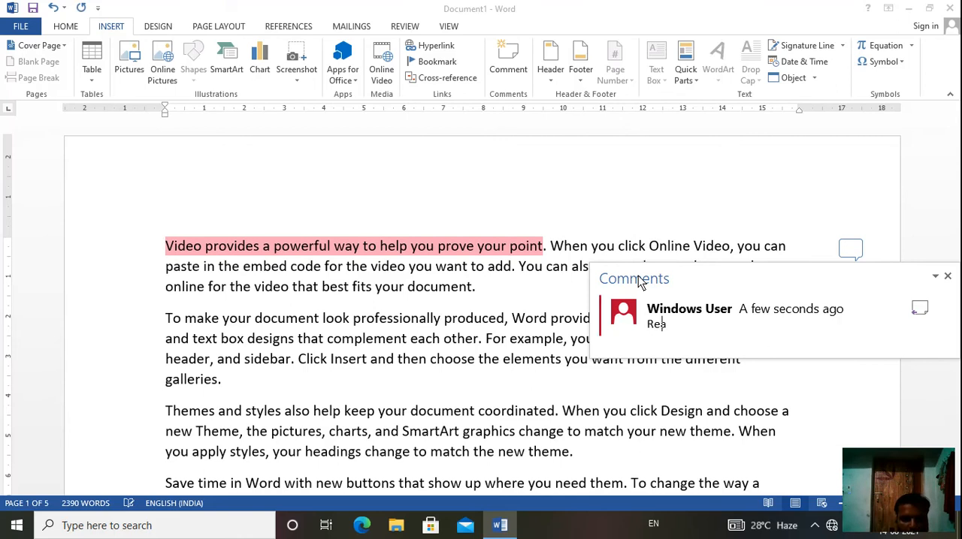
type("d carefully")
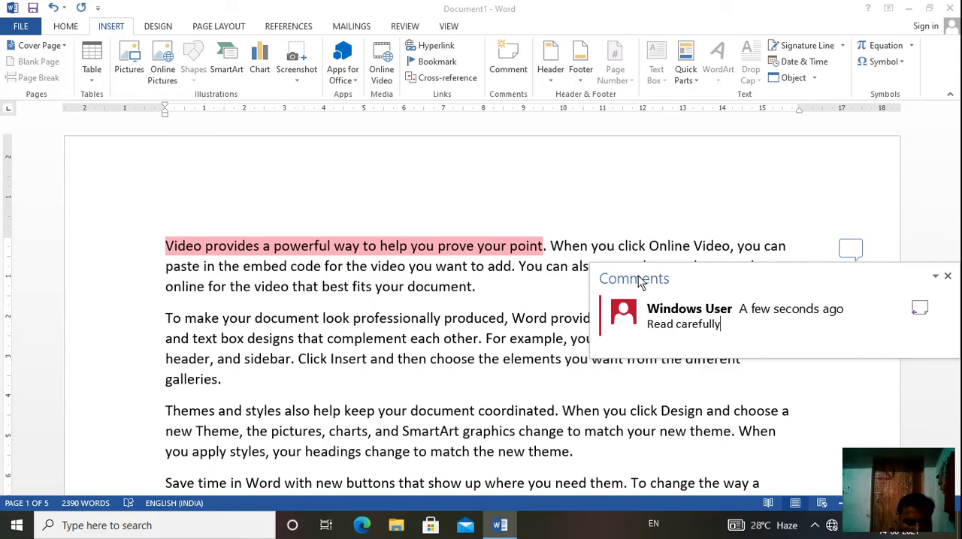
type(" and reply")
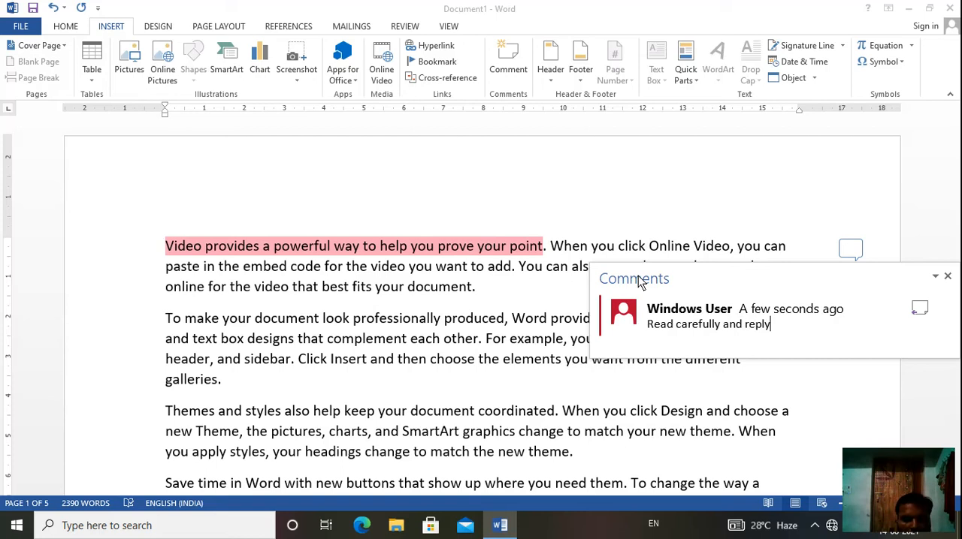
type(" pls")
left_click(454, 292)
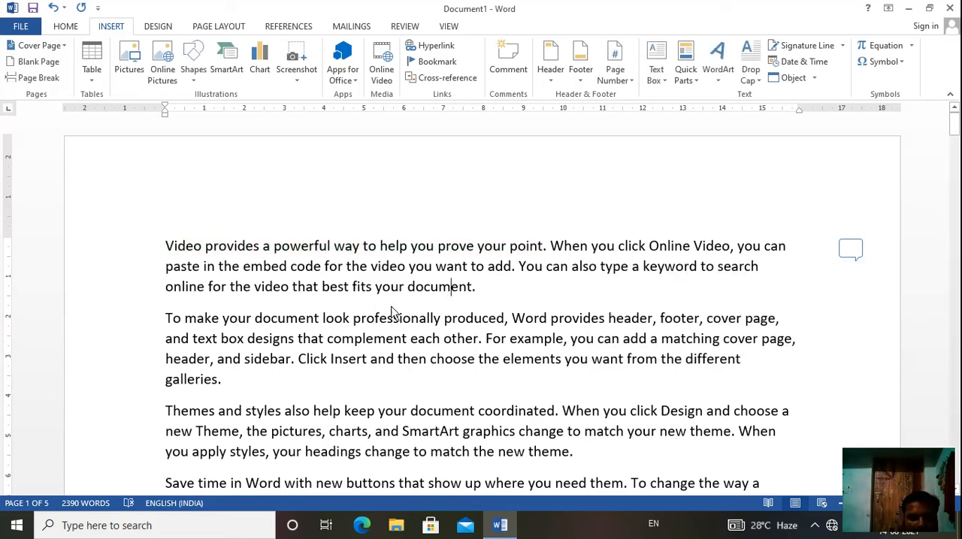
Step: Attach the comment "nice" to the word "professionally" in the second paragraph
left_click_drag(354, 320, 443, 321)
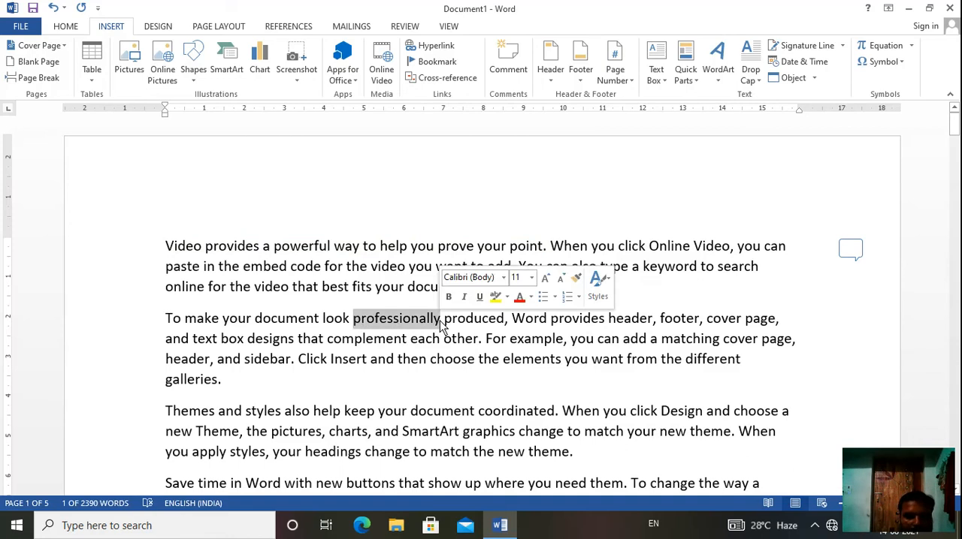
left_click(508, 72)
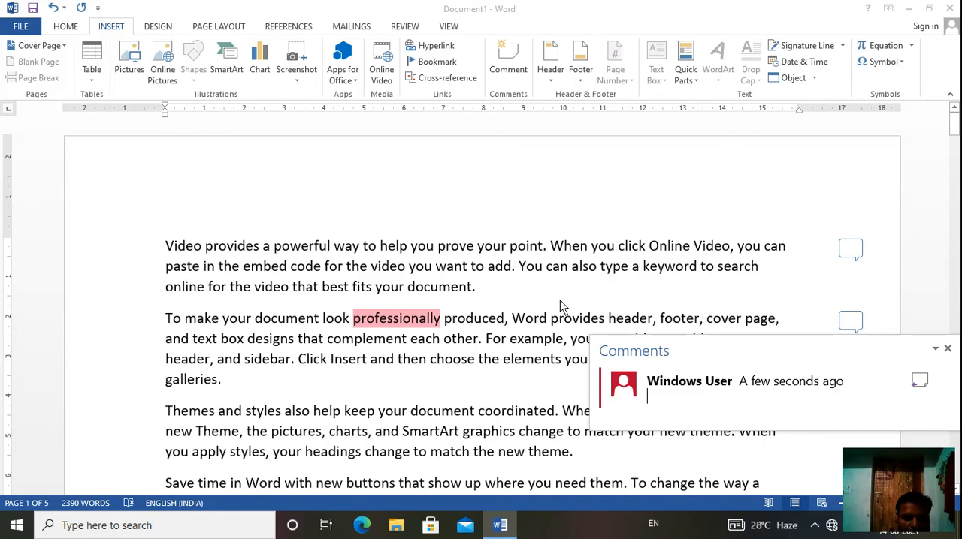
type("nice")
left_click(453, 361)
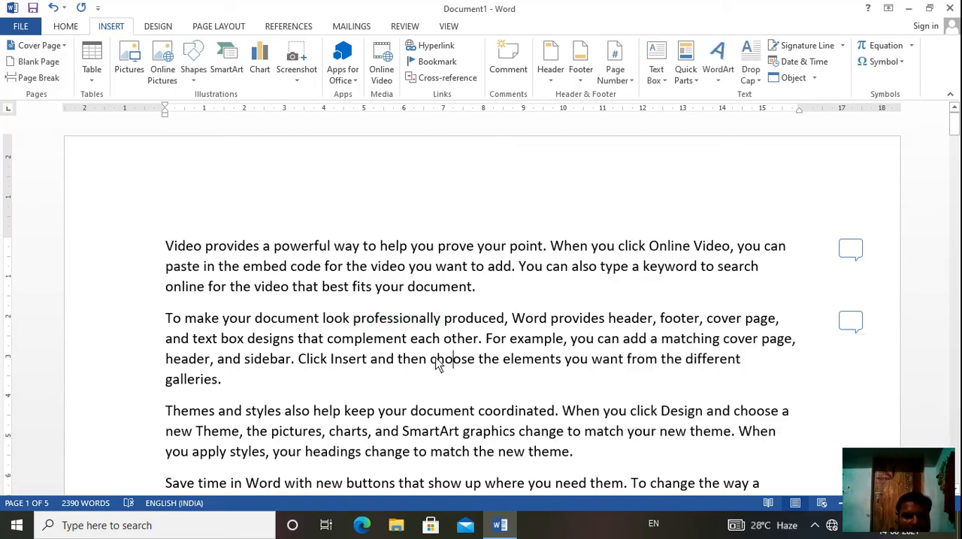
Step: Attach the comment "very good" to the word "choose" in the second paragraph
left_click_drag(431, 361, 481, 364)
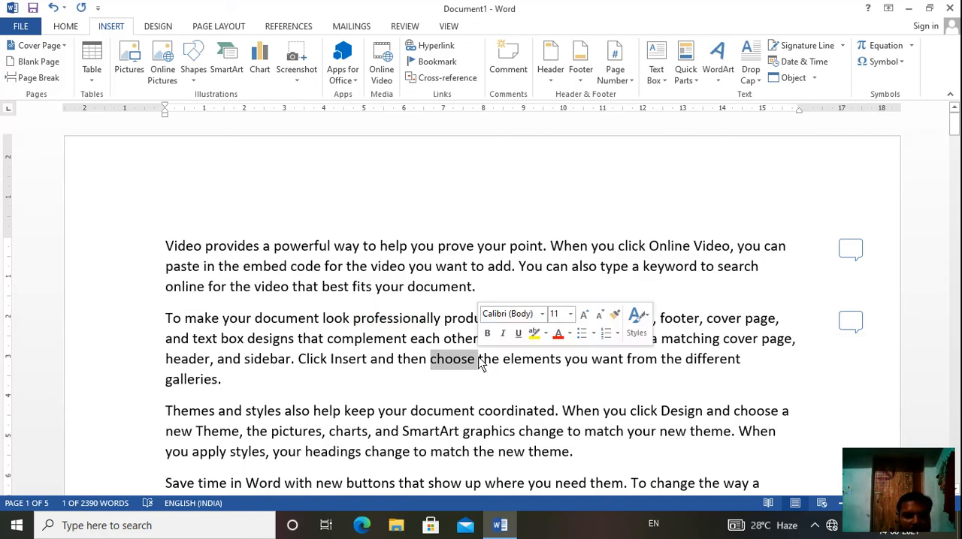
left_click(509, 72)
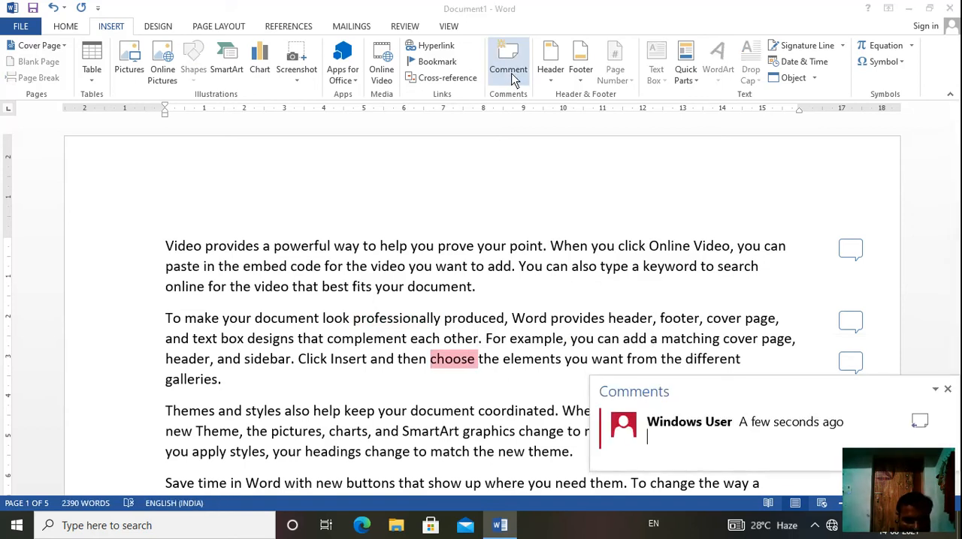
type("very g")
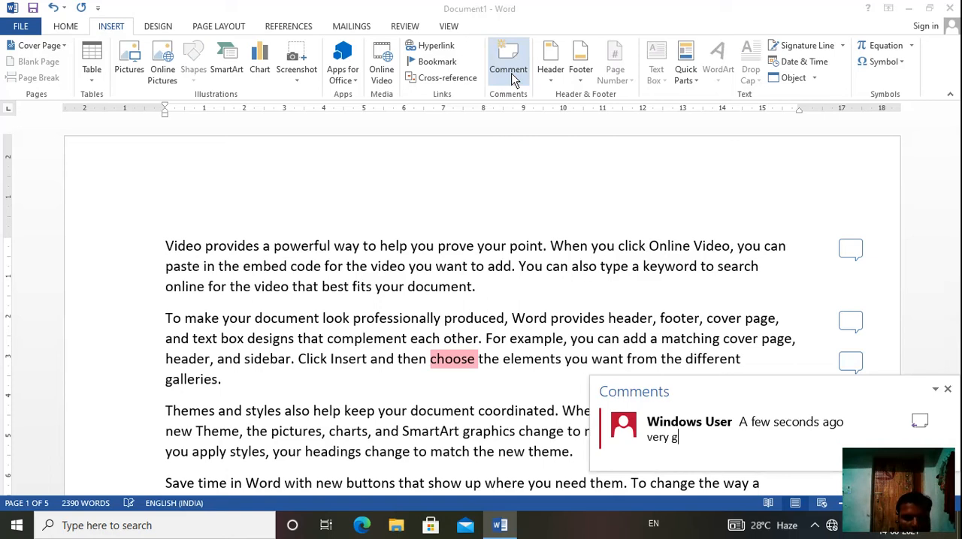
type("ood")
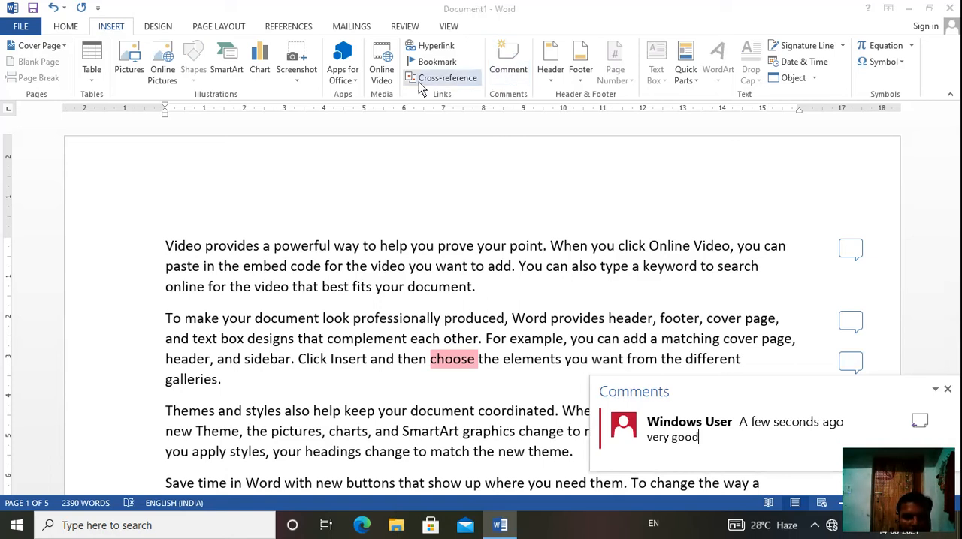
left_click(357, 386)
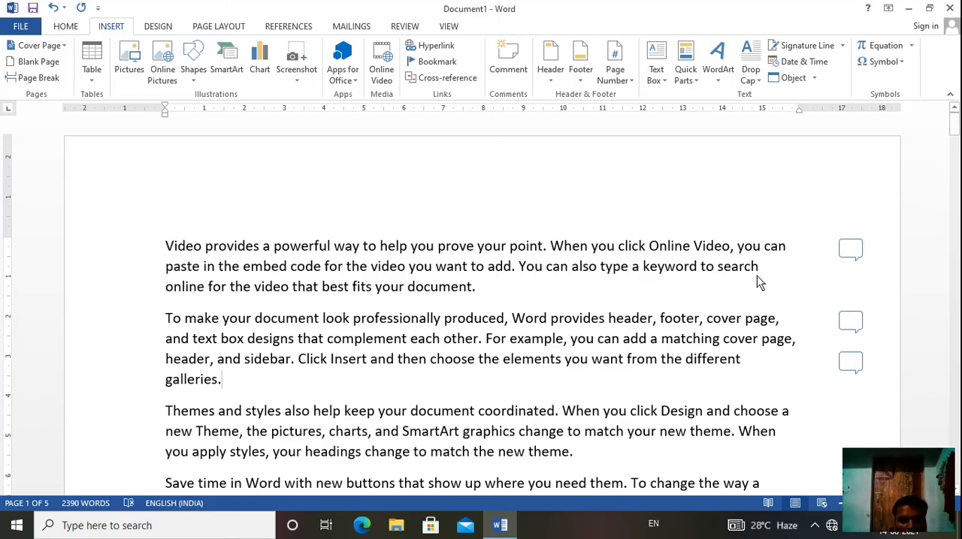
Step: View the comment attached to the document's first sentence and return to the body text
left_click(849, 249)
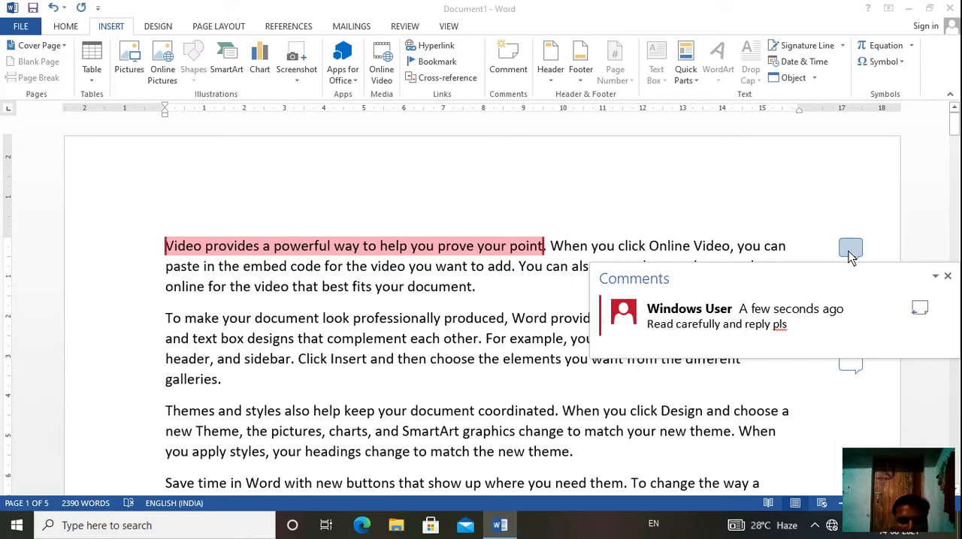
left_click(390, 412)
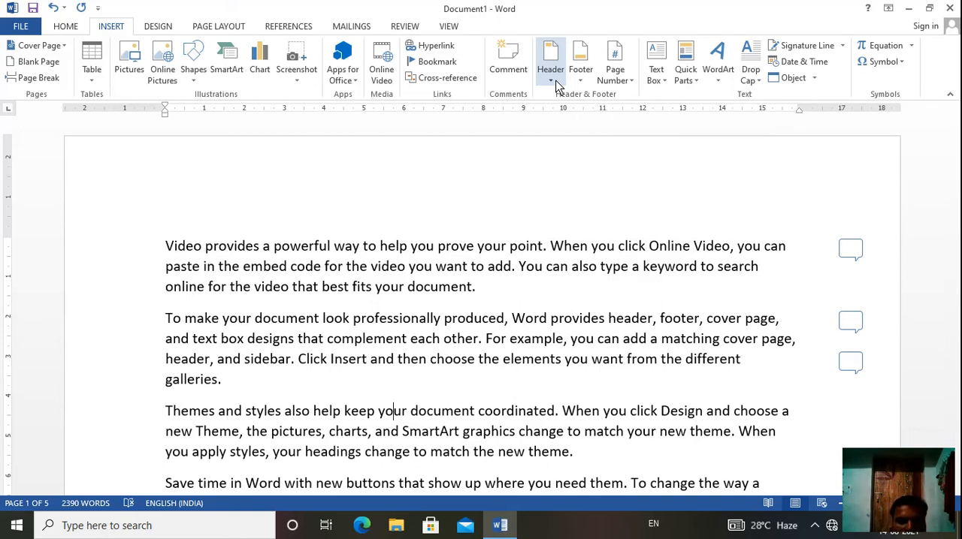
left_click(463, 212)
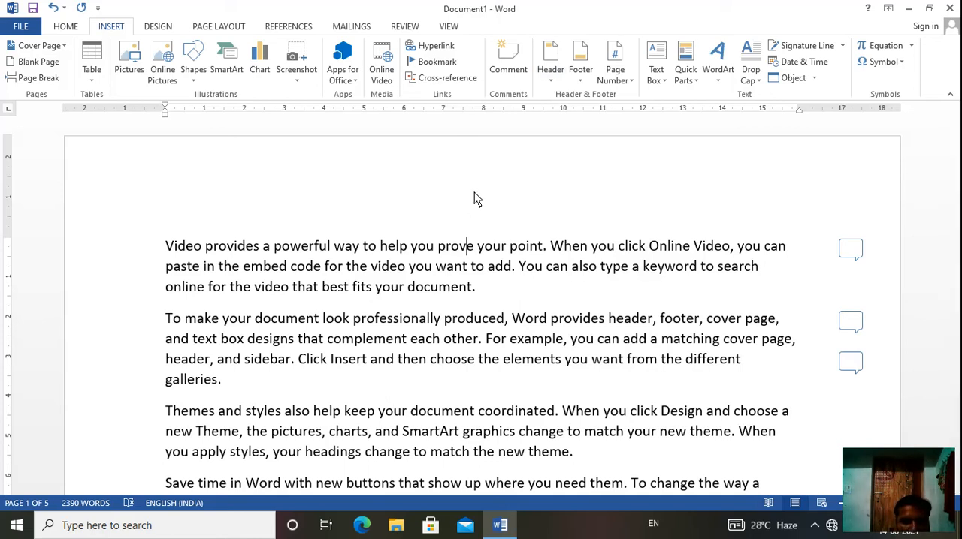
Step: Insert the built-in Grid header with document title and date fields
left_click(553, 76)
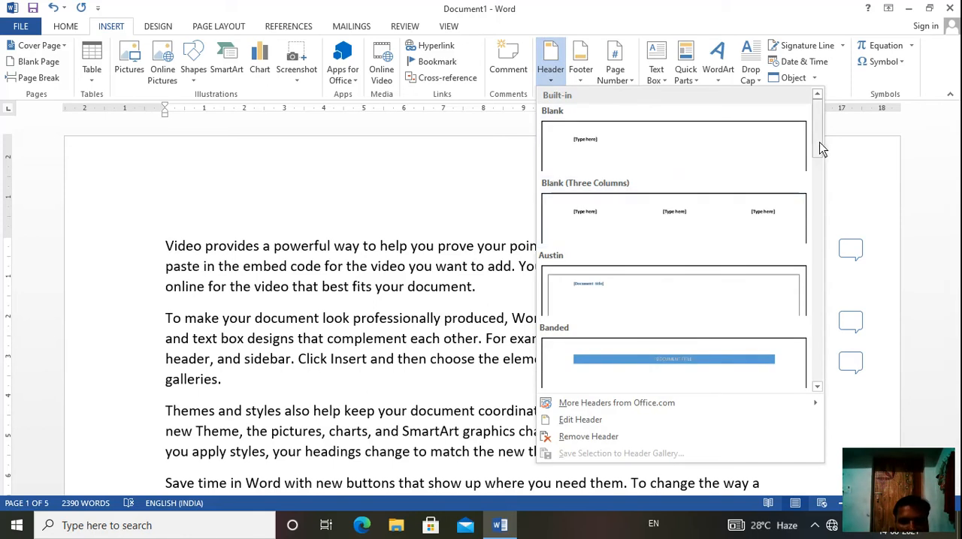
left_click_drag(820, 149, 824, 222)
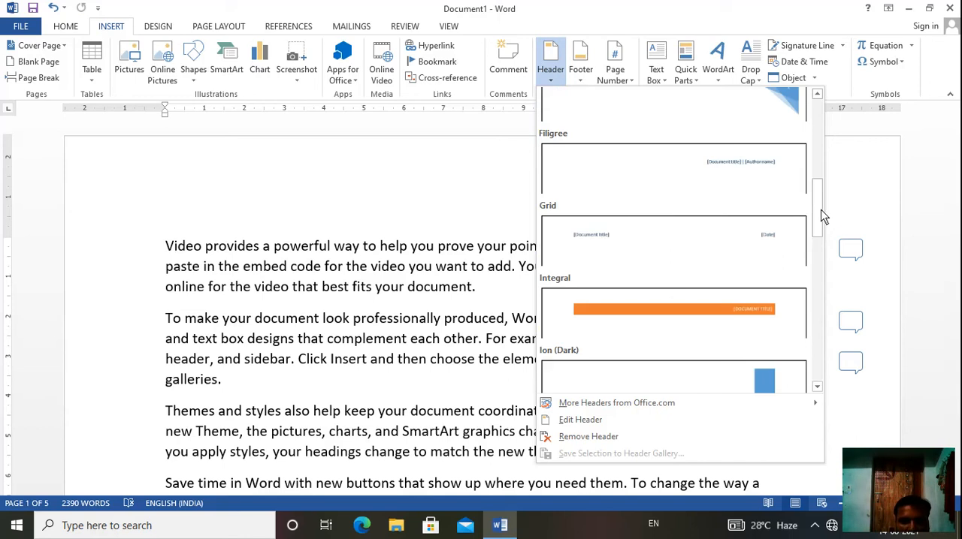
mouse_move(820, 216)
left_mouse_down()
mouse_move(818, 247)
mouse_move(819, 235)
left_mouse_up()
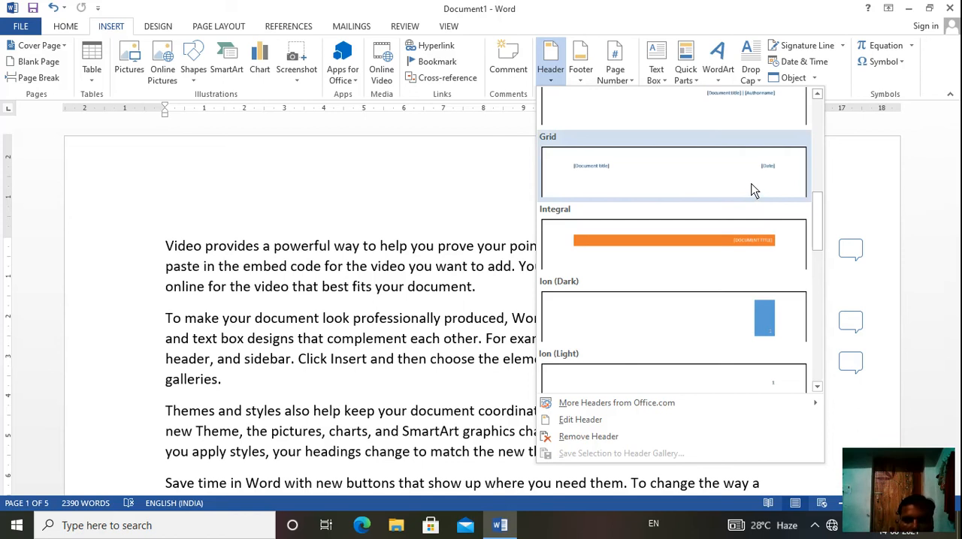
left_click(754, 190)
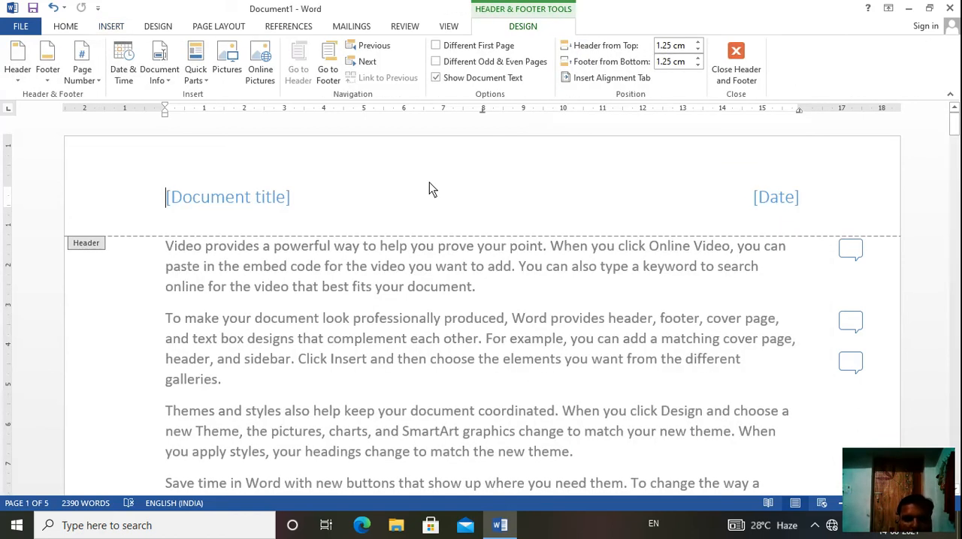
Step: Fill in the header's document title as "English"
left_click(252, 203)
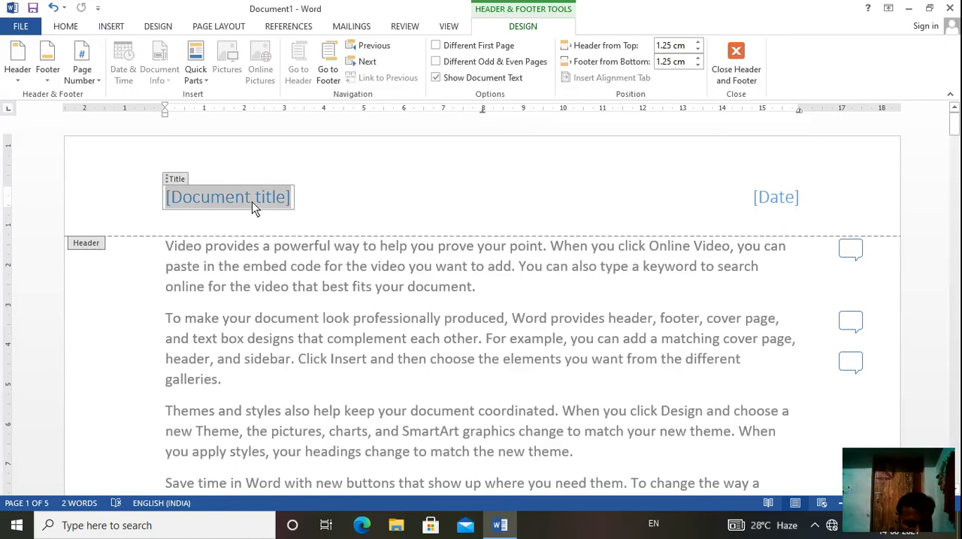
type("End")
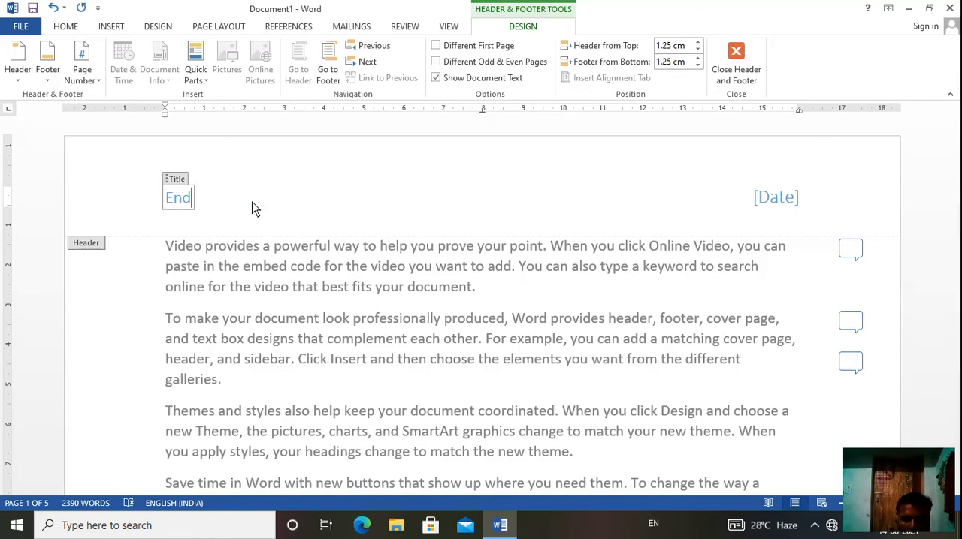
key("BackSpace")
type("glish")
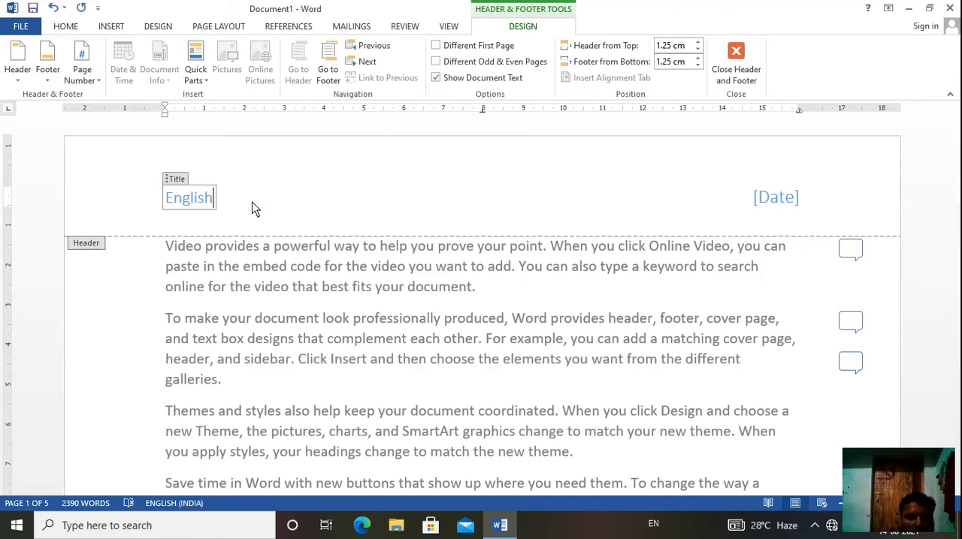
Step: Set the header's date field to 14.08.2021
left_click(784, 199)
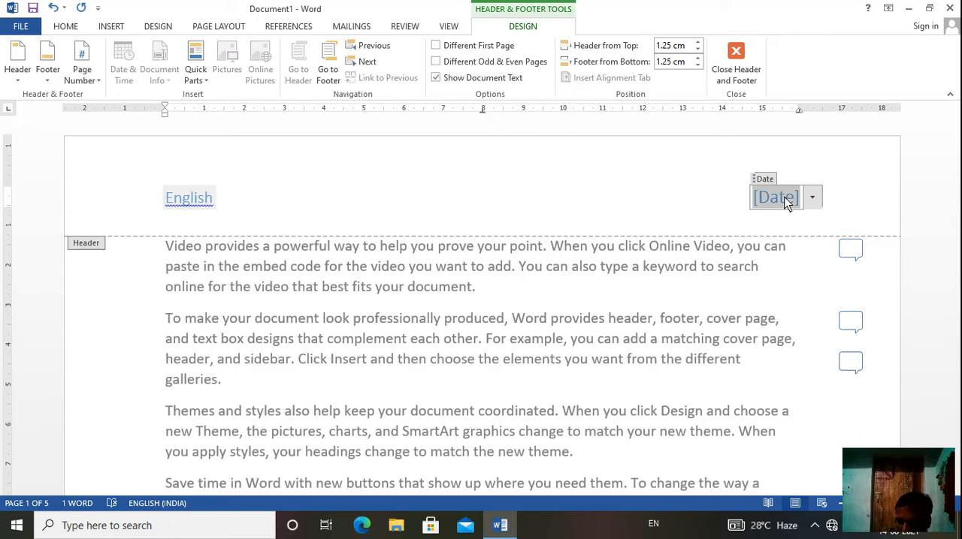
type("14")
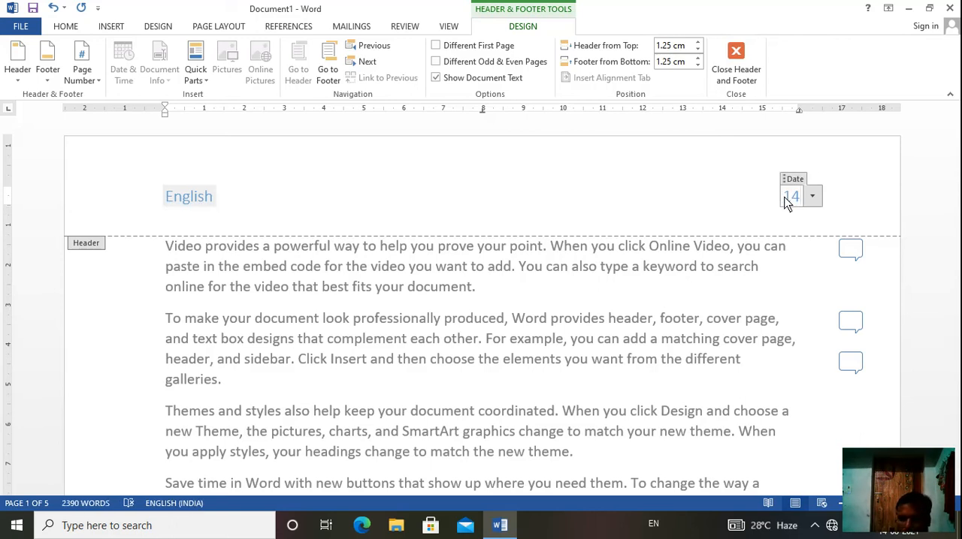
type(".")
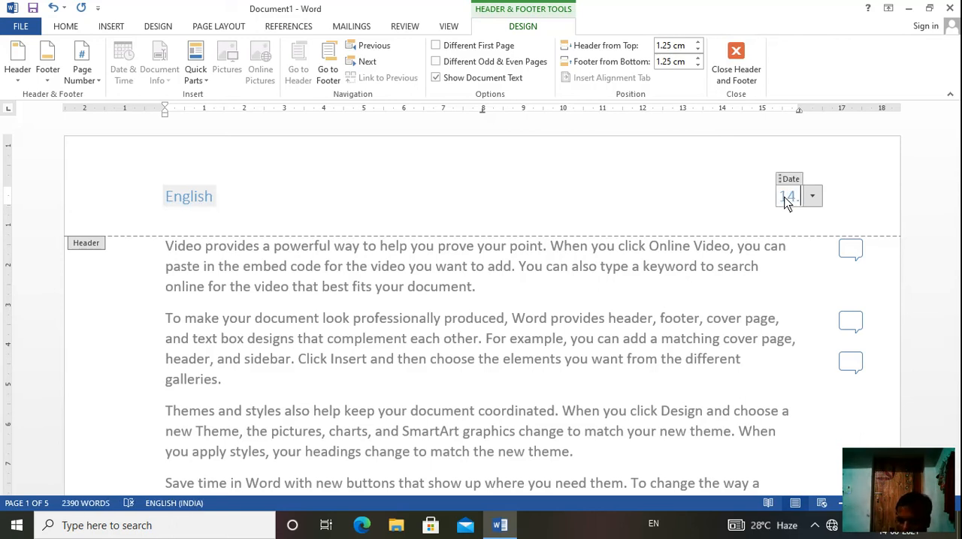
type("08.2")
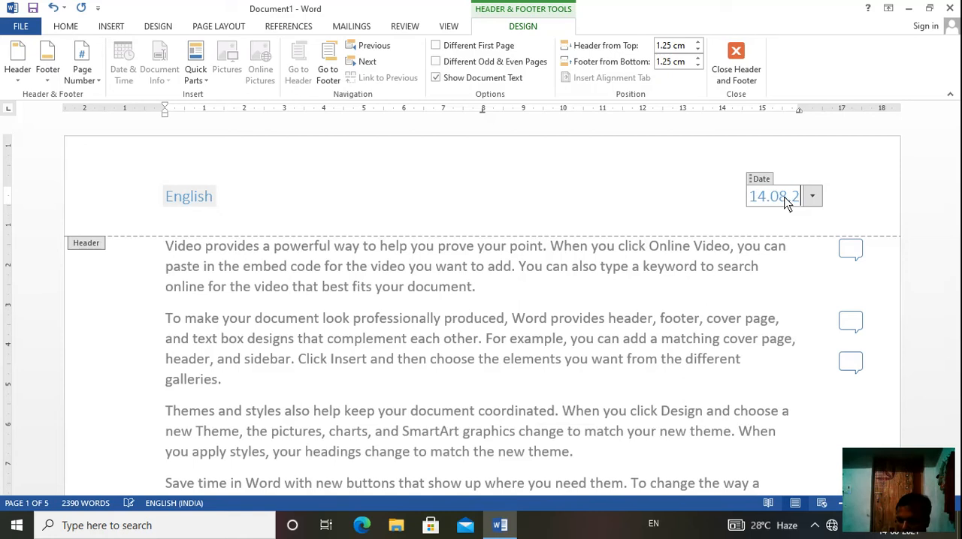
type("021")
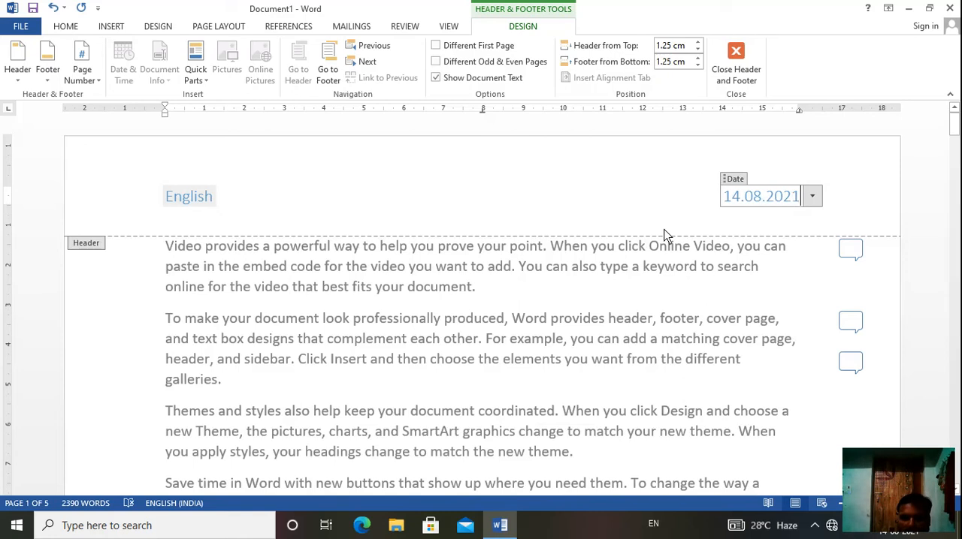
left_click(664, 235)
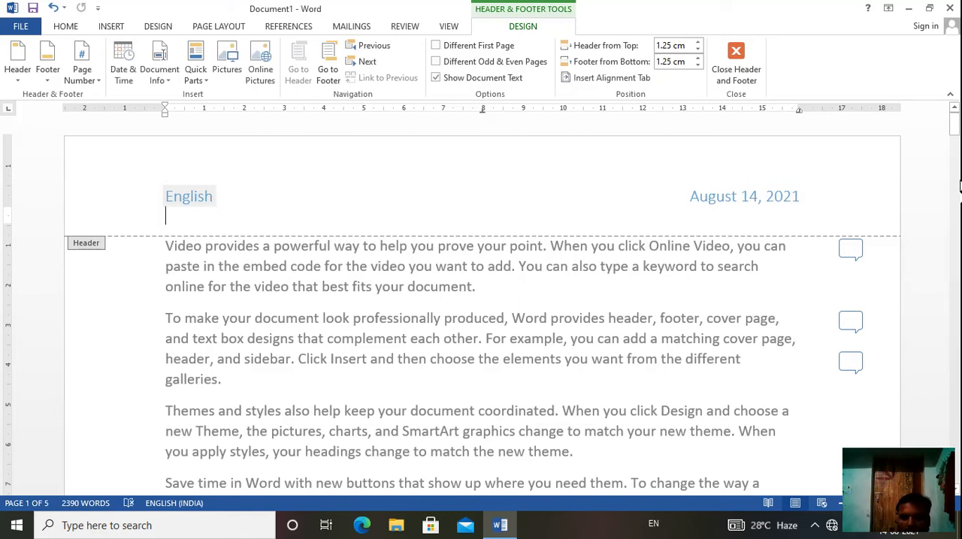
Step: Insert the built-in Blank footer and fill its placeholder with "1"
left_click(954, 130)
left_click_drag(954, 130, 957, 193)
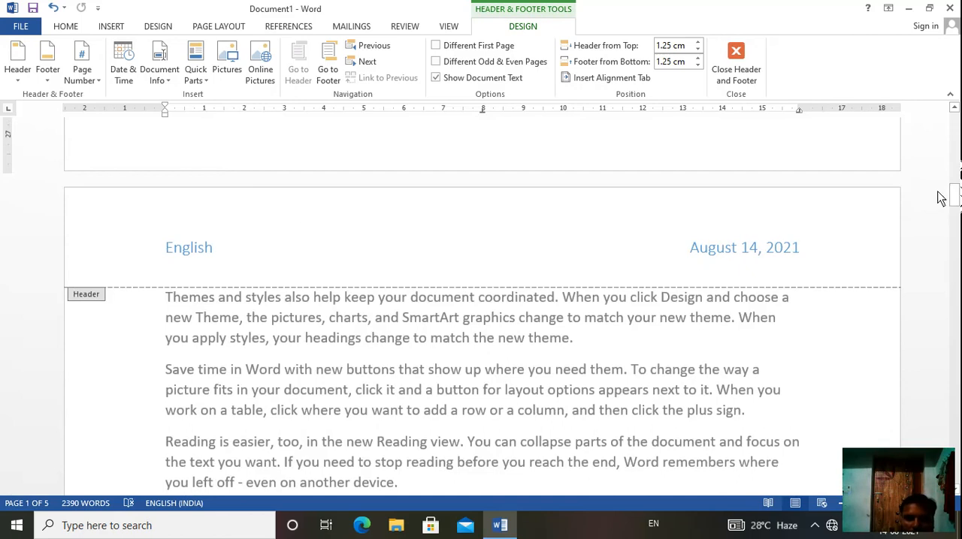
left_click_drag(957, 196, 959, 124)
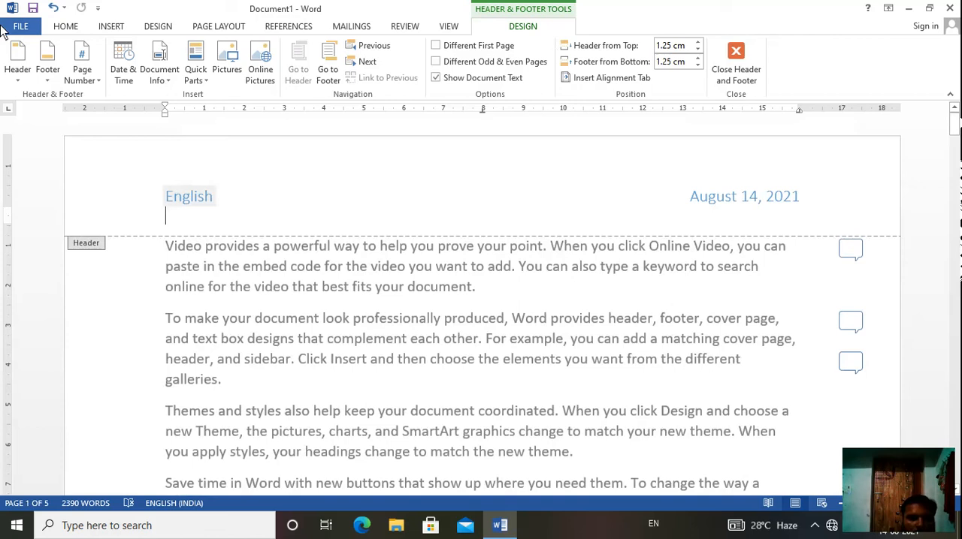
left_click(111, 25)
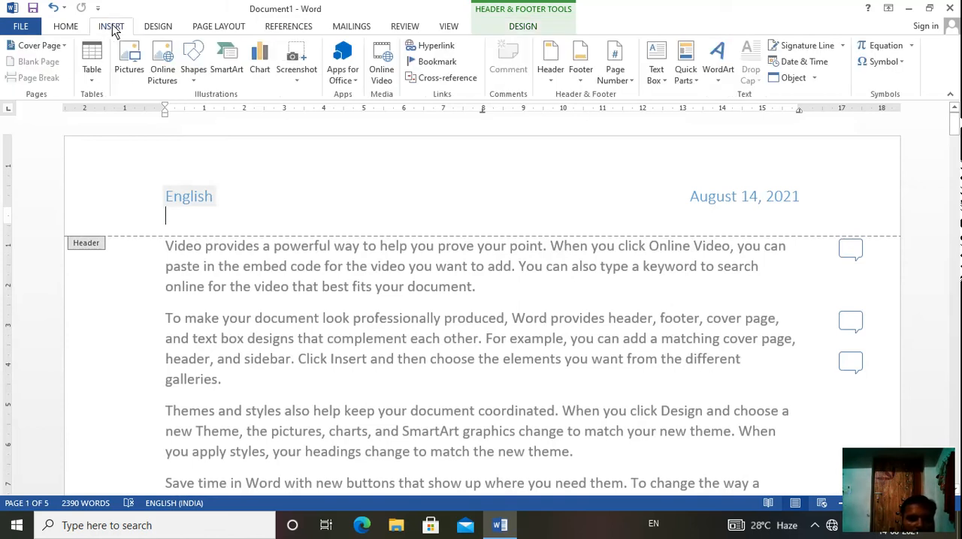
left_click(582, 84)
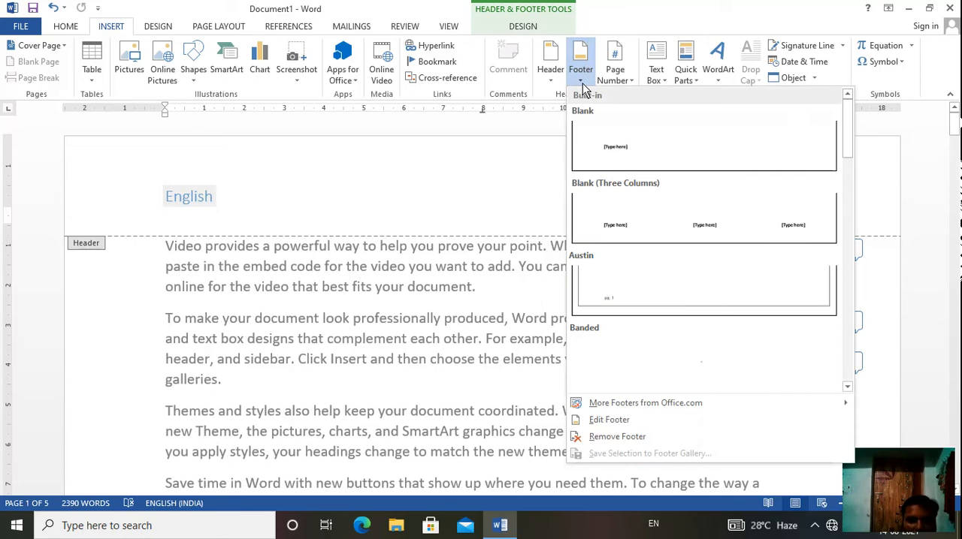
left_click(610, 150)
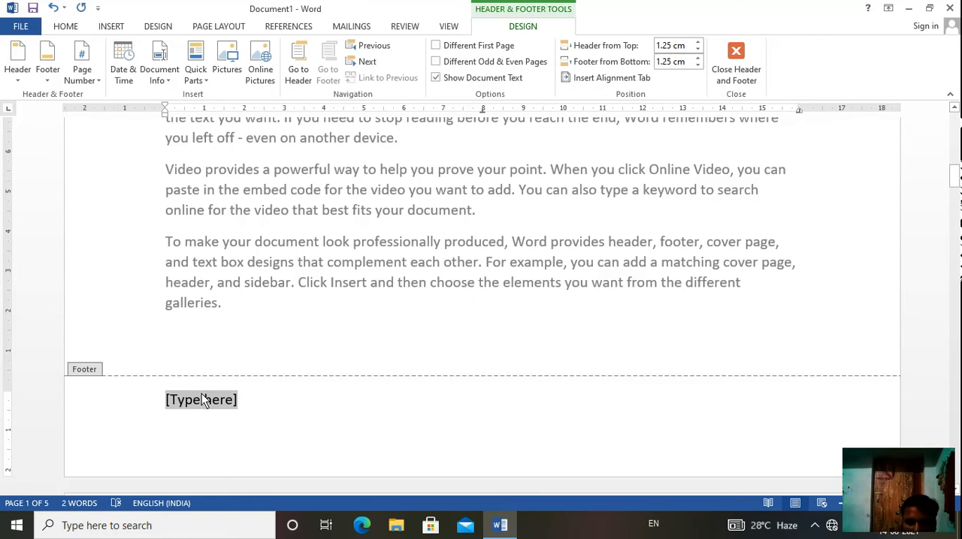
type("1")
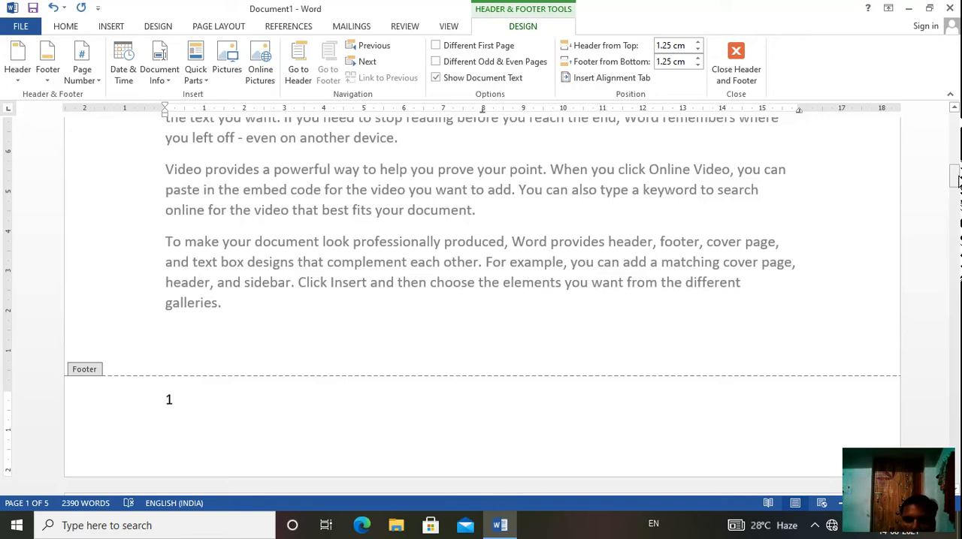
Step: Insert a Bold Numbers 3 page number at the top of the page
left_click_drag(953, 179, 958, 255)
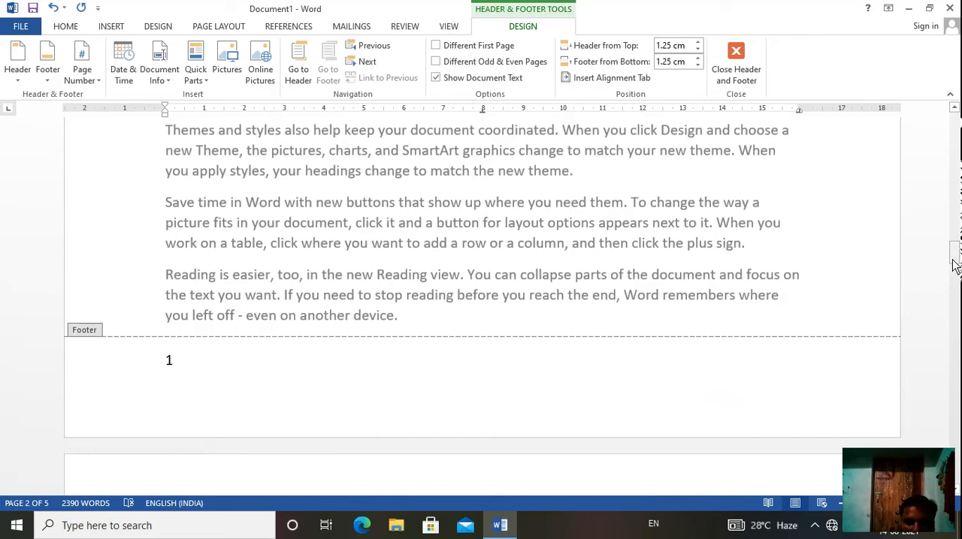
left_click_drag(957, 259, 958, 302)
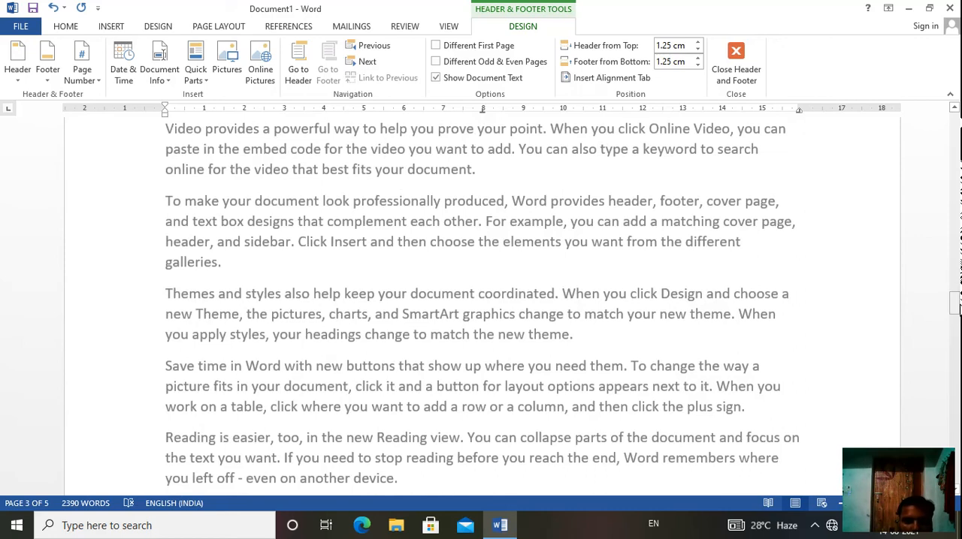
left_click_drag(955, 305, 957, 332)
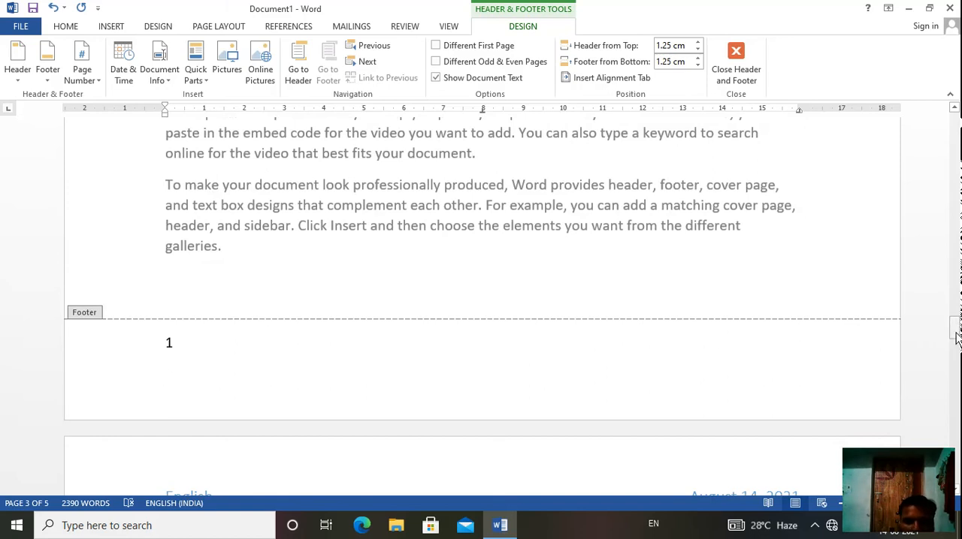
left_click_drag(956, 337, 957, 116)
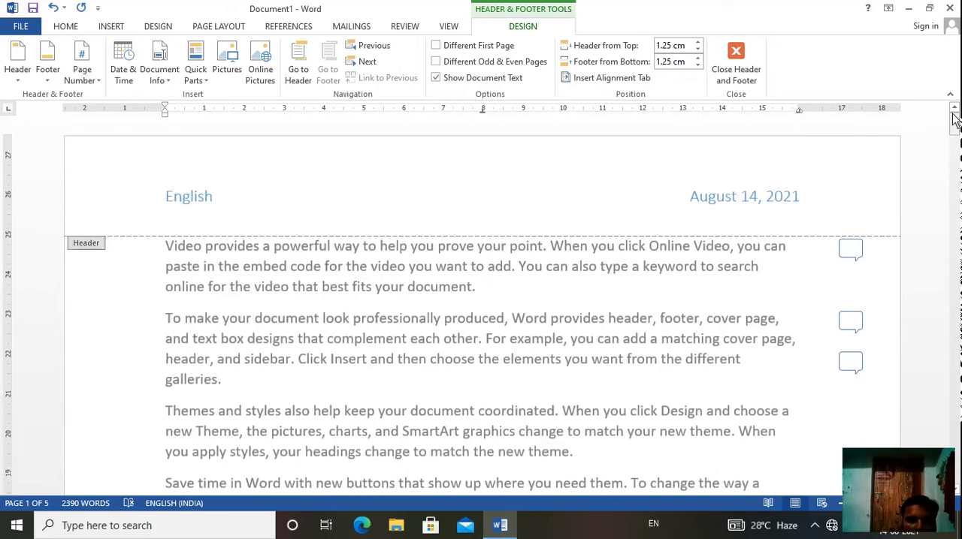
left_click(111, 27)
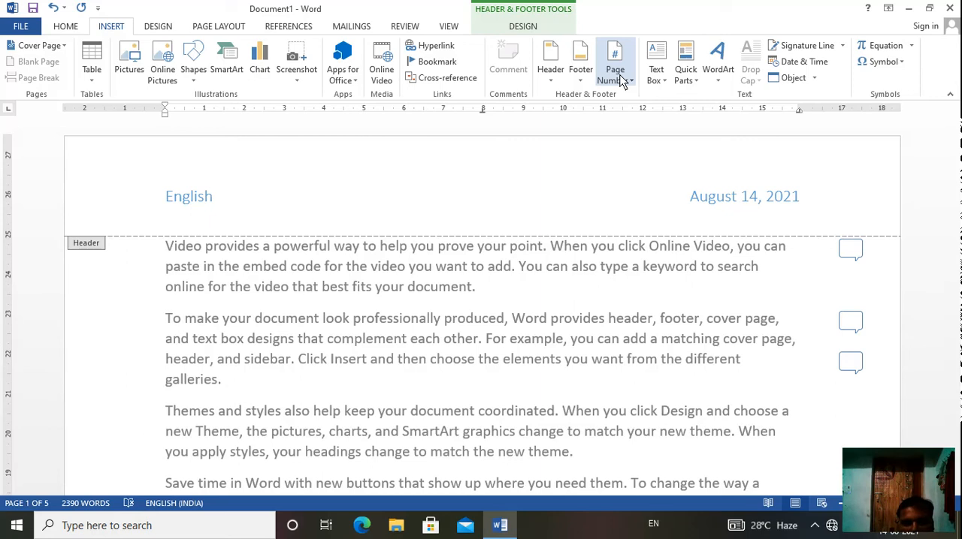
left_click(620, 81)
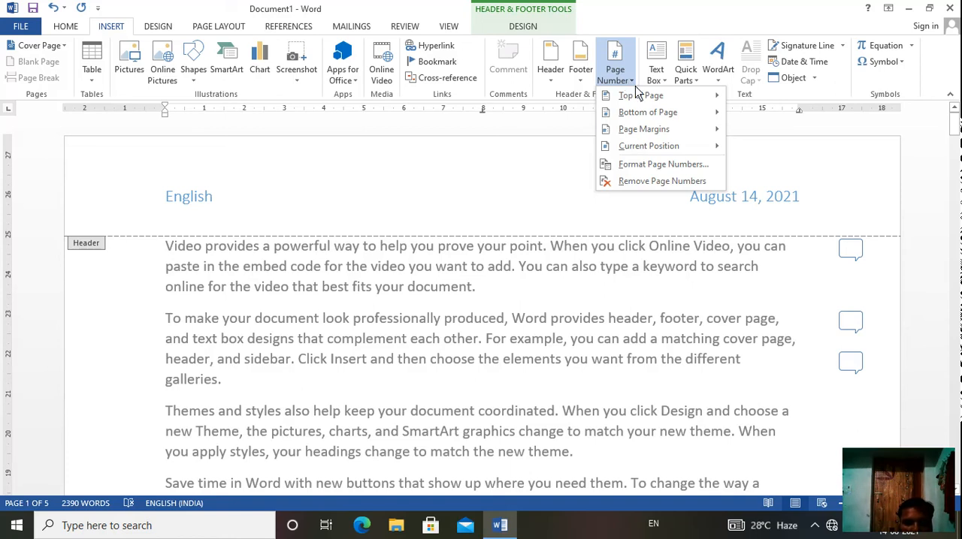
mouse_move(667, 100)
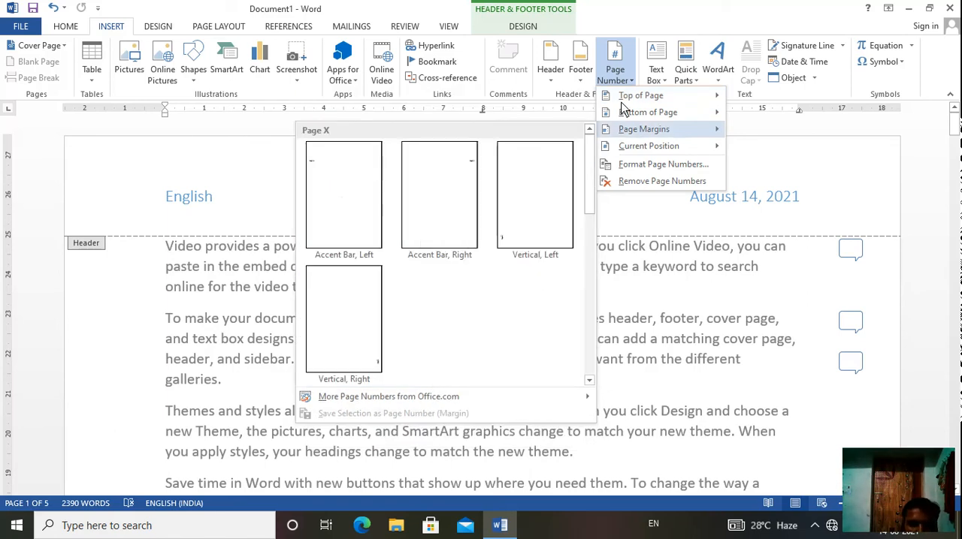
mouse_move(629, 97)
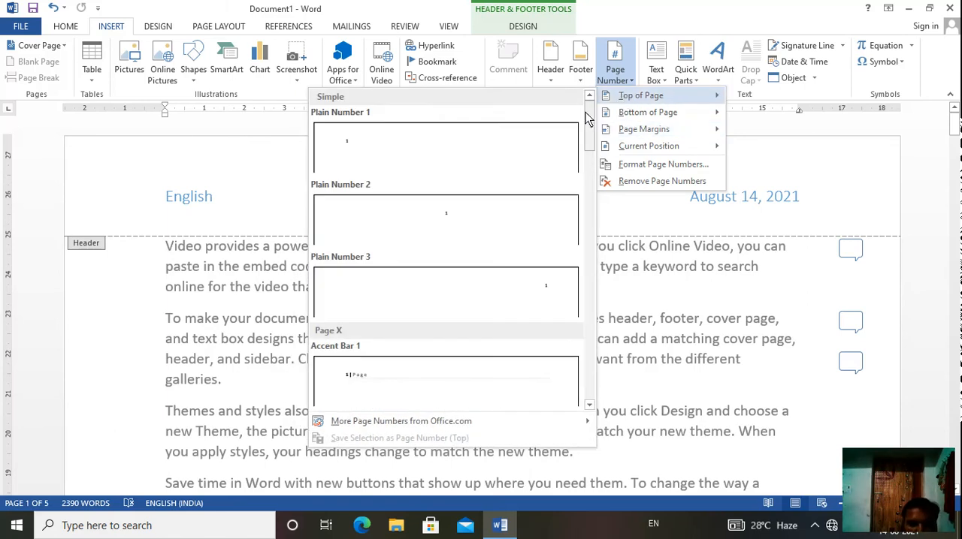
left_click_drag(589, 112, 591, 194)
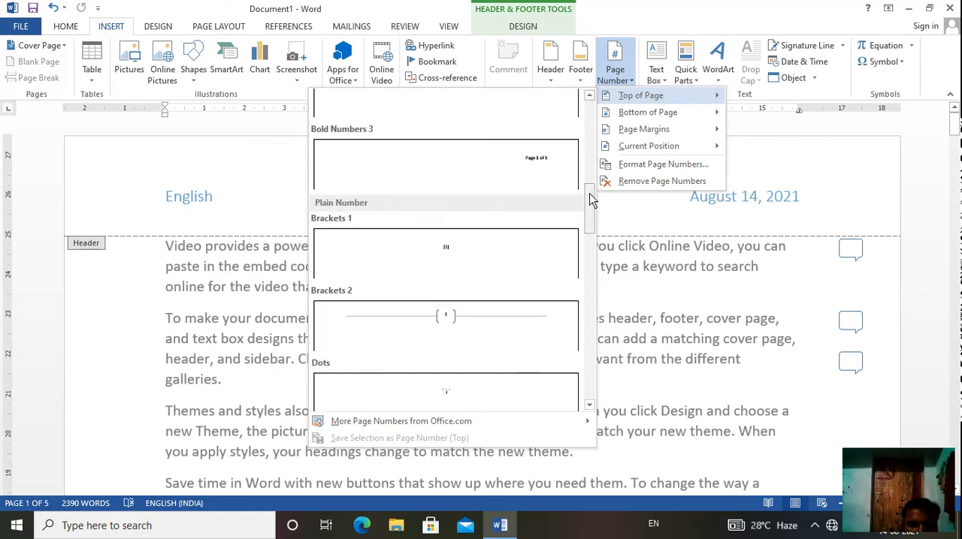
left_click(531, 180)
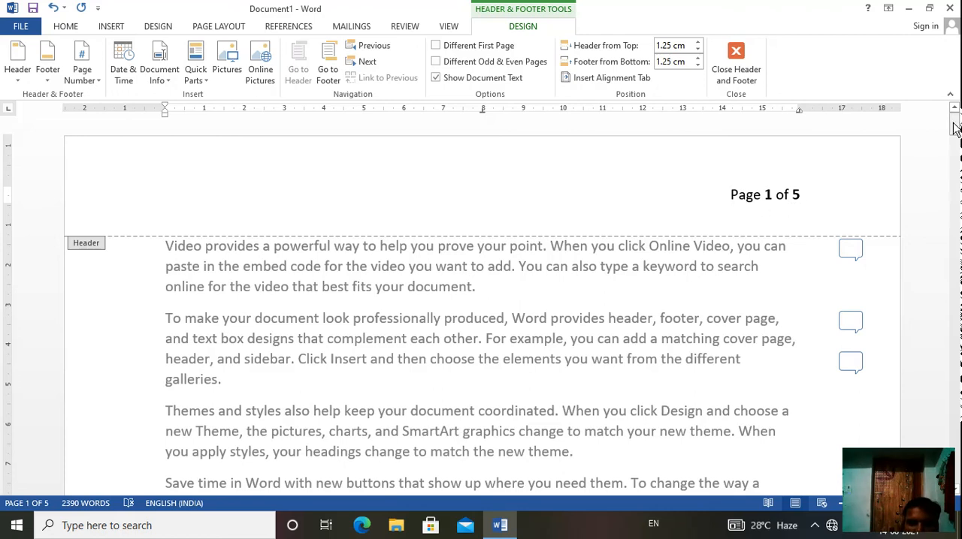
Step: Check the page numbering on the second page and browse the page number styles for page margins and current position
left_click_drag(954, 128, 956, 207)
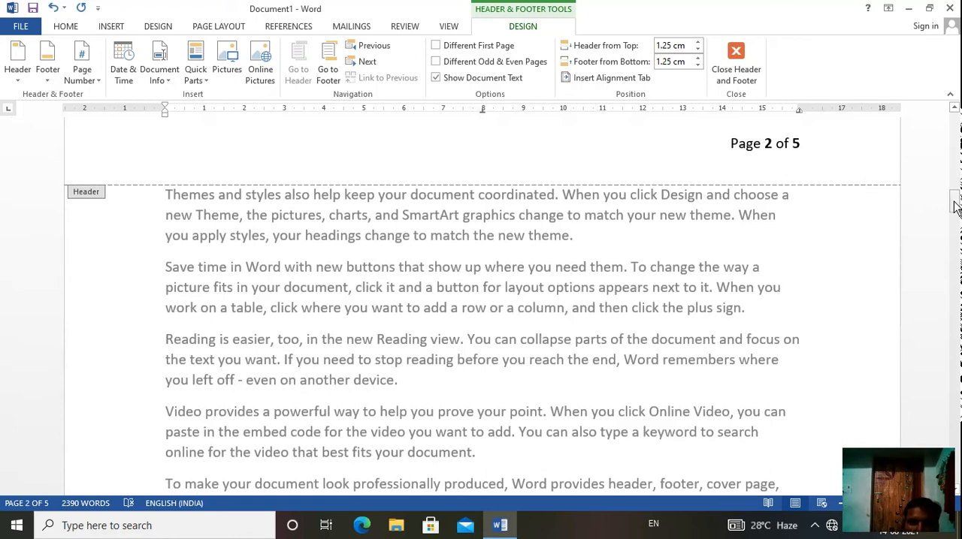
left_click_drag(954, 207, 959, 124)
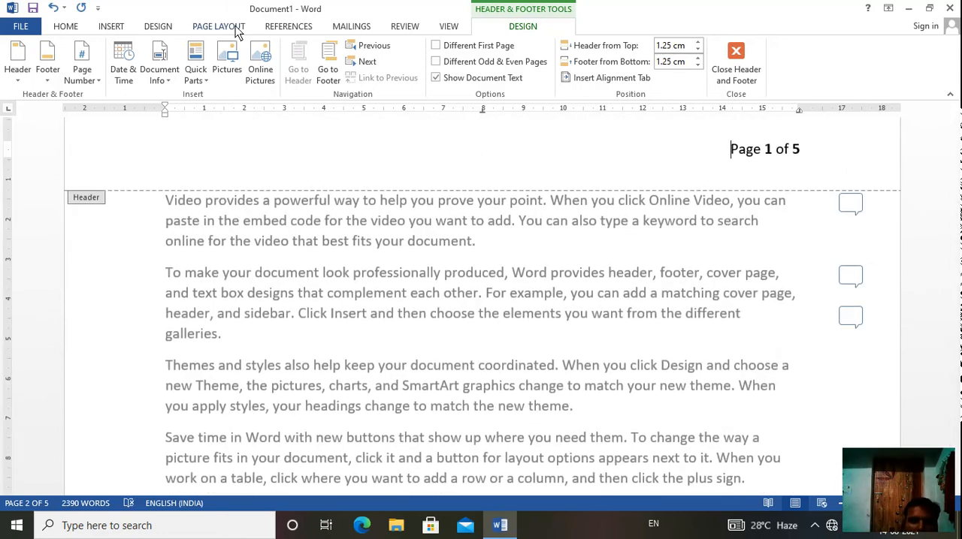
left_click(114, 26)
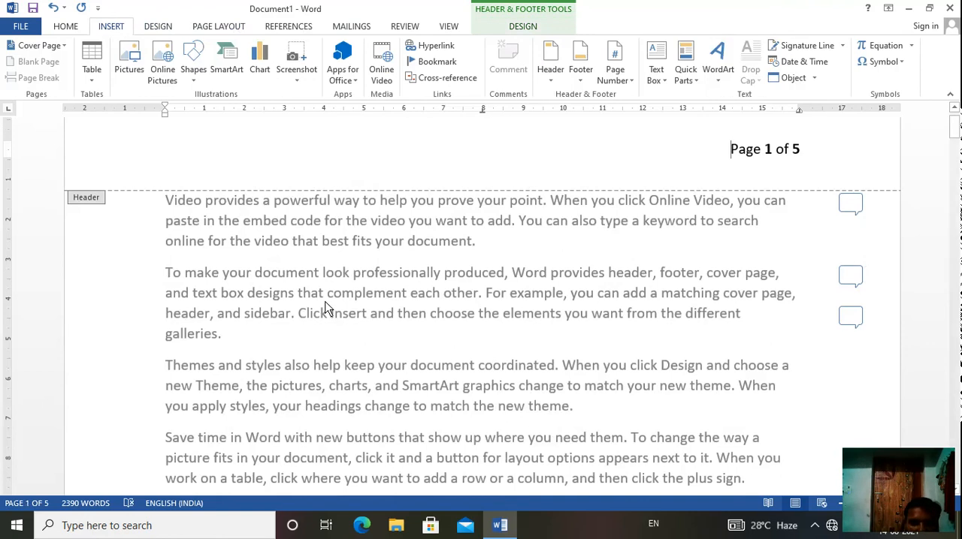
left_click(628, 80)
mouse_move(643, 119)
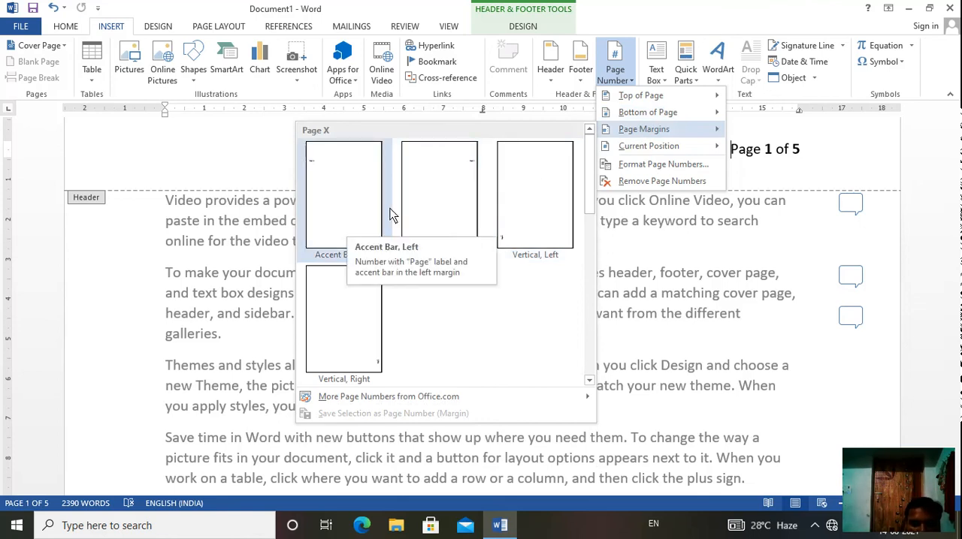
mouse_move(622, 158)
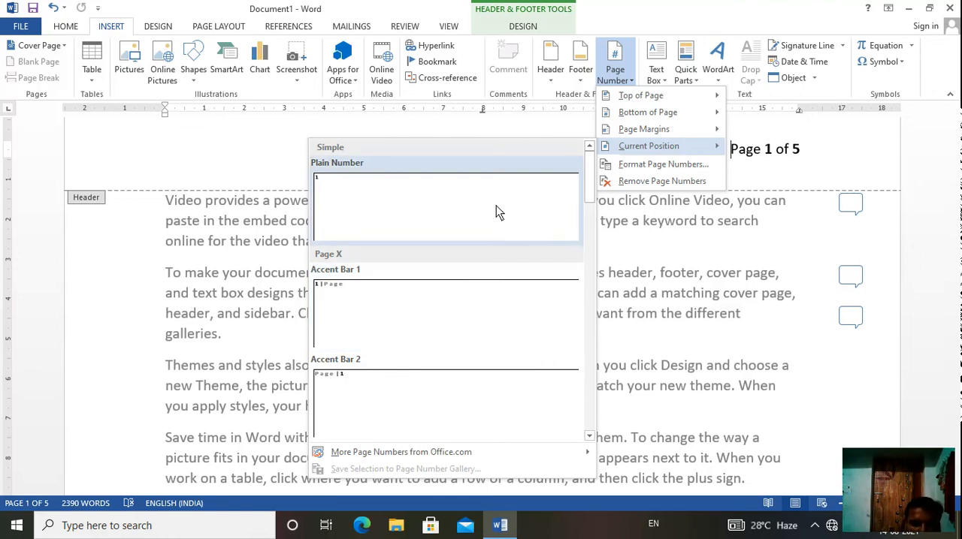
left_click(640, 70)
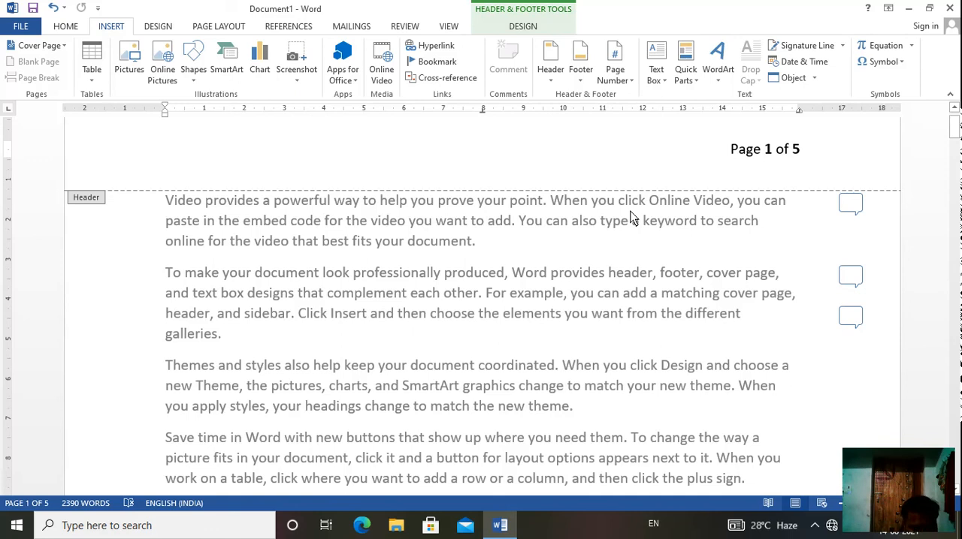
Step: Create a new blank document and fill it with sample text using =rand()
key("ctrl+n")
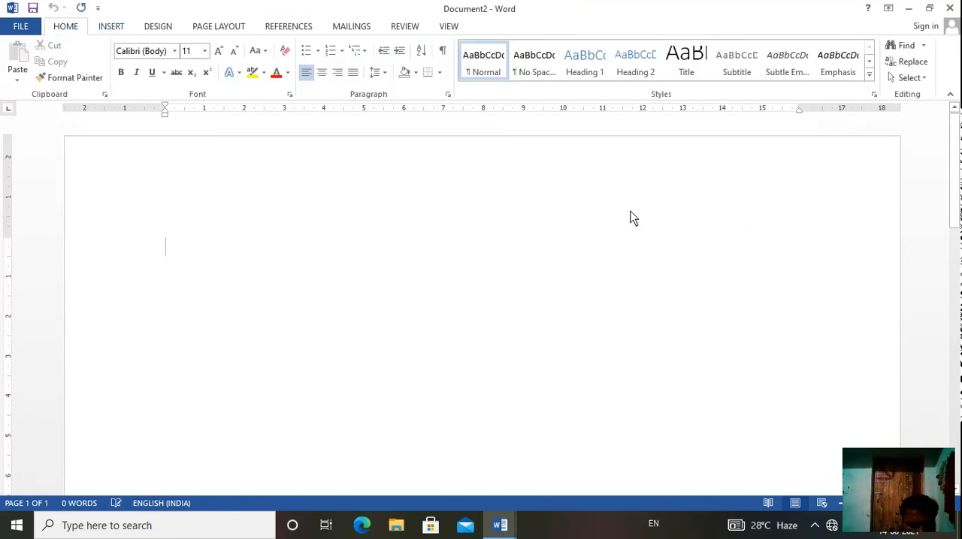
type("=rand")
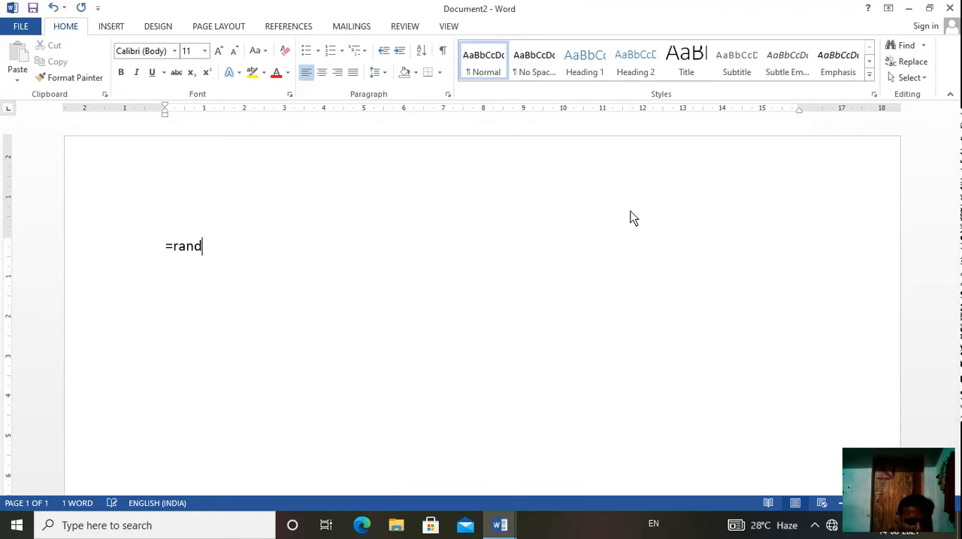
type("()")
key("Return")
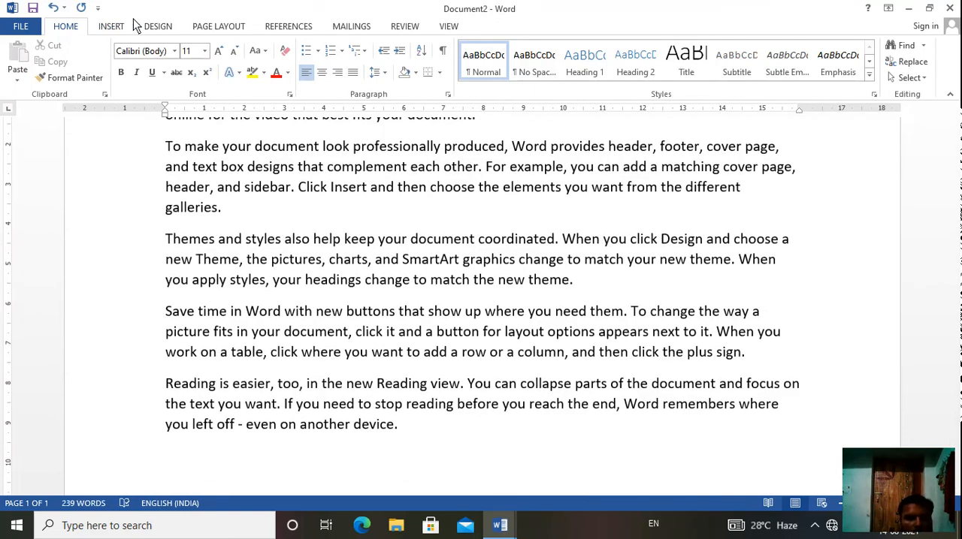
Step: Insert the built-in Austin Sidebar text box and apply the blue colored-fill shape style to it
left_click(113, 27)
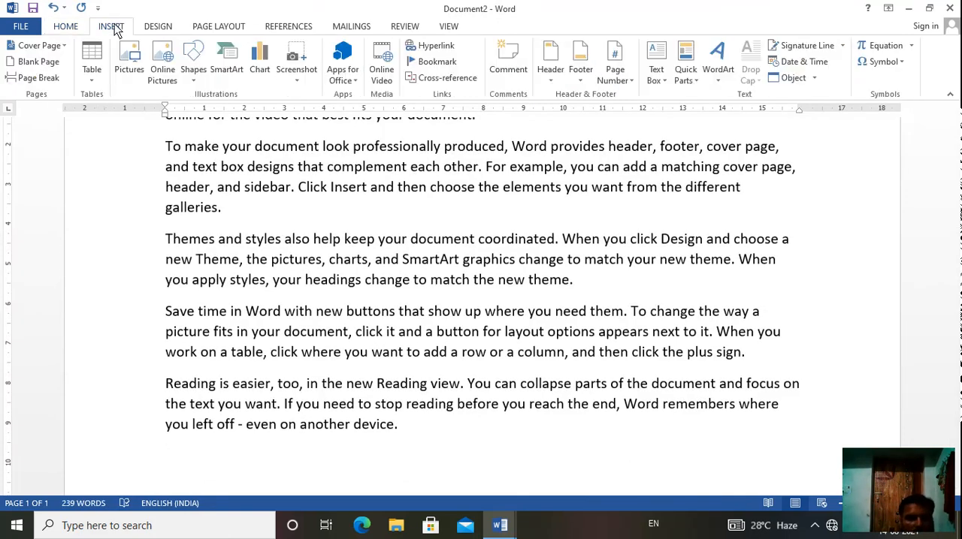
left_click(658, 85)
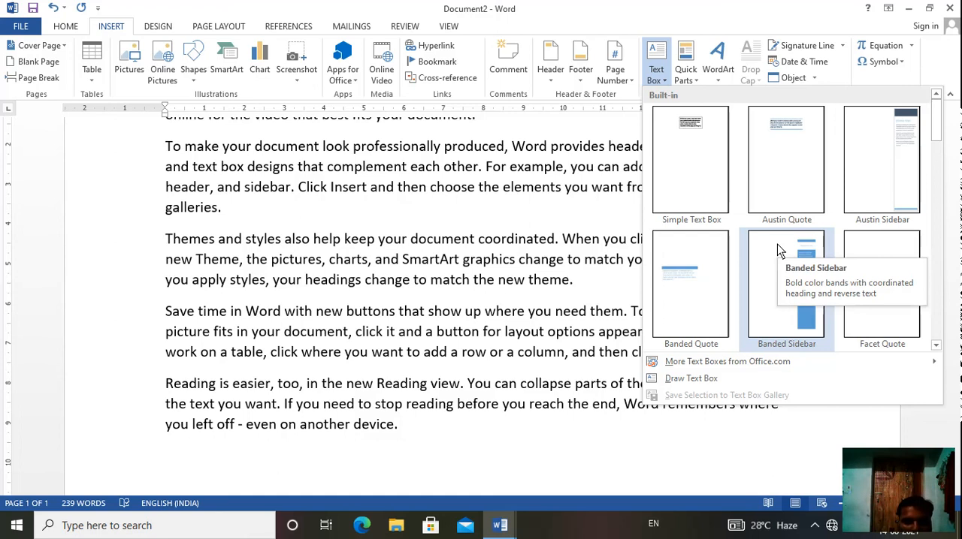
left_click(877, 171)
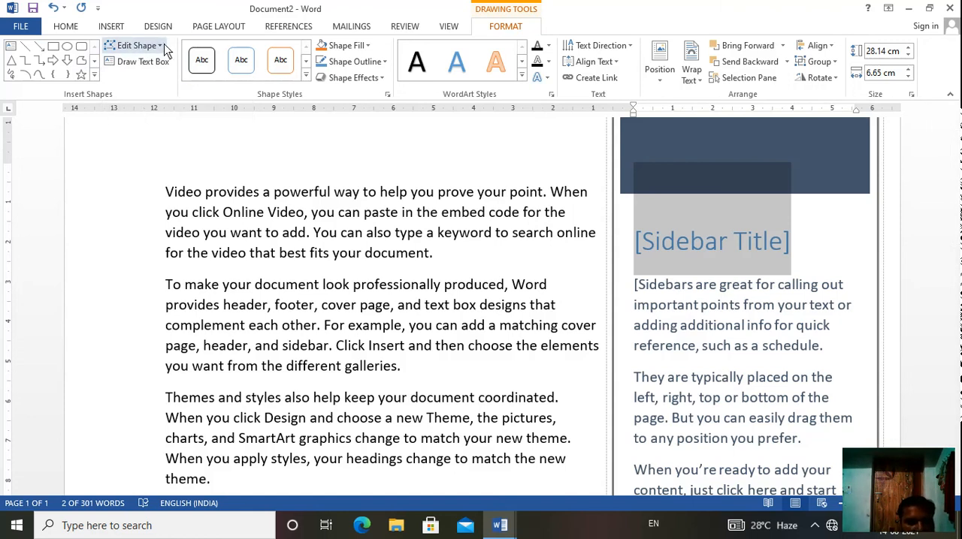
left_click(305, 81)
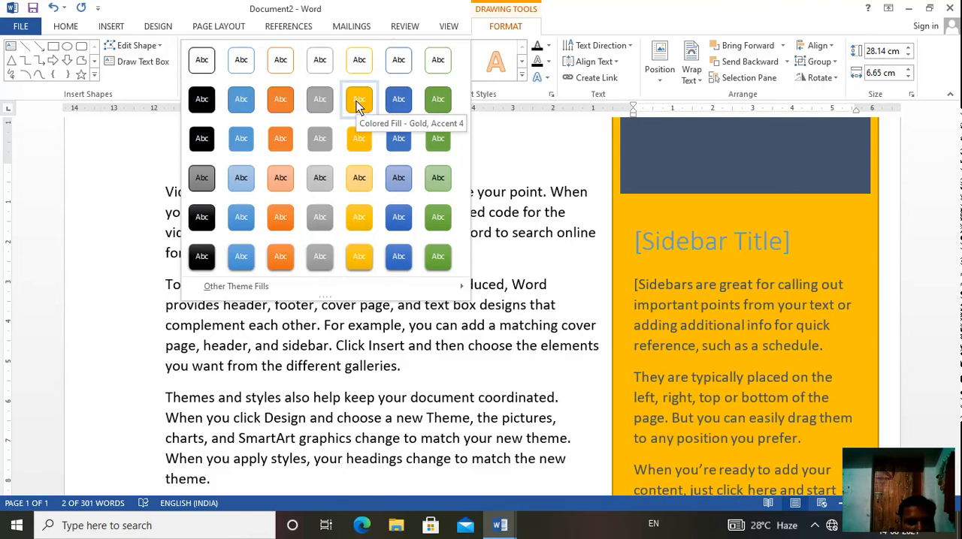
left_click(391, 99)
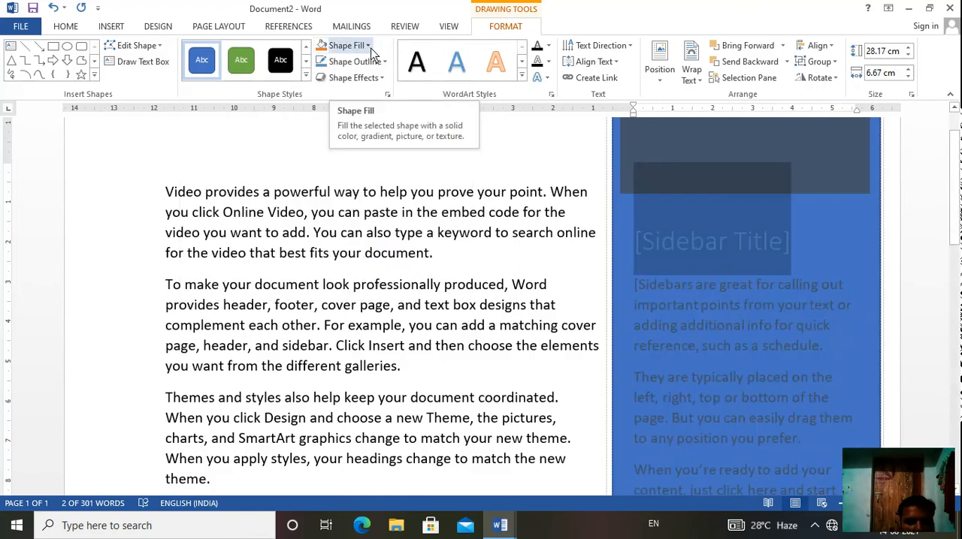
Step: Set the sidebar text box's fill to standard yellow and its outline to standard red
left_click(370, 49)
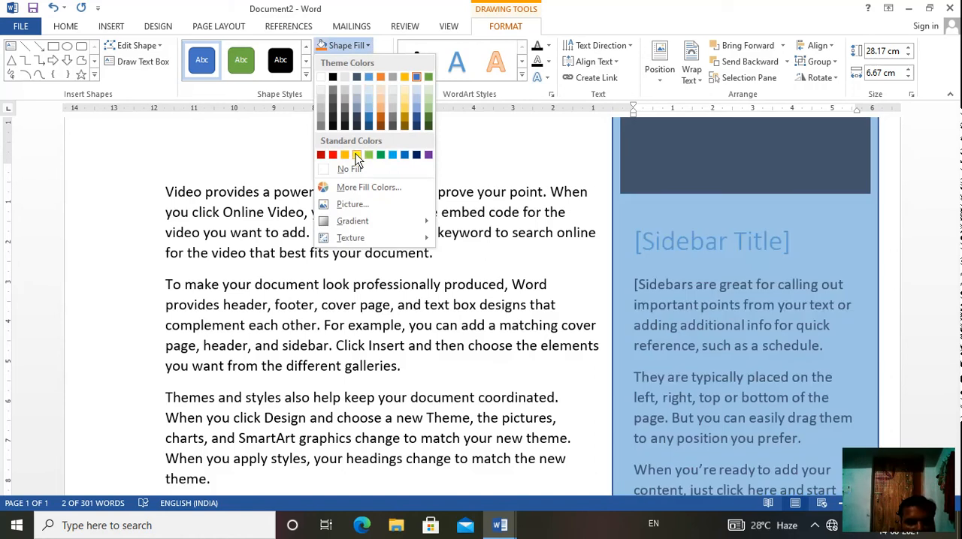
left_click(356, 154)
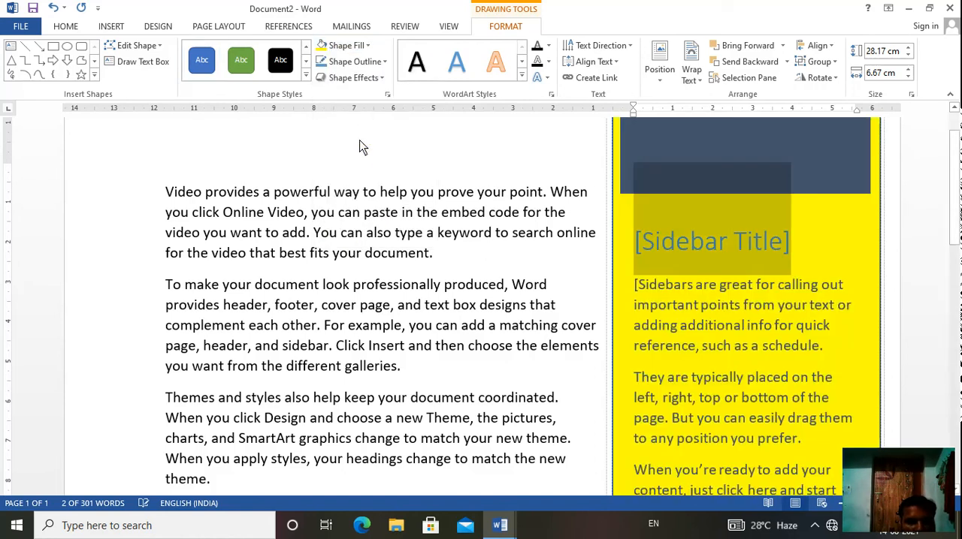
left_click(382, 67)
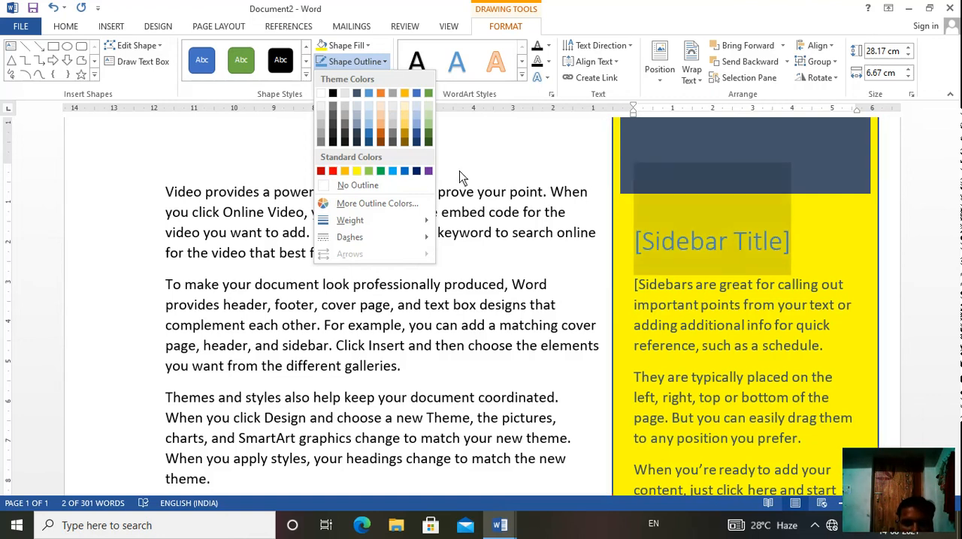
left_click(333, 172)
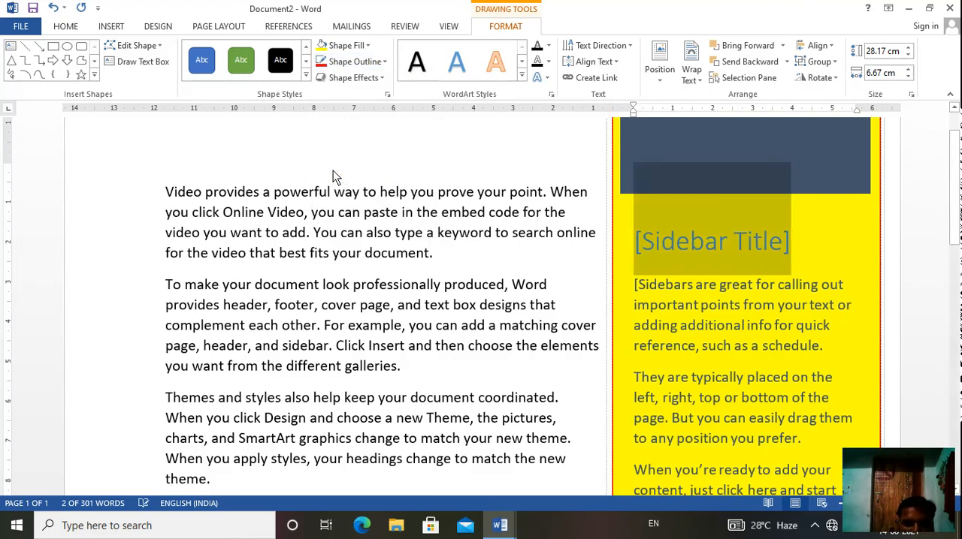
Step: Apply the center outer shadow effect to the sidebar text box and deselect it
left_click(385, 77)
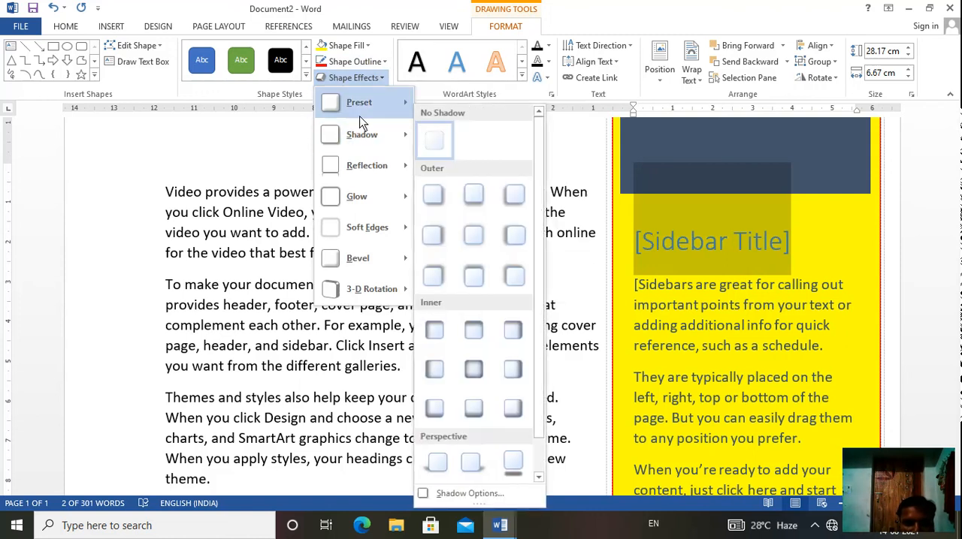
mouse_move(367, 109)
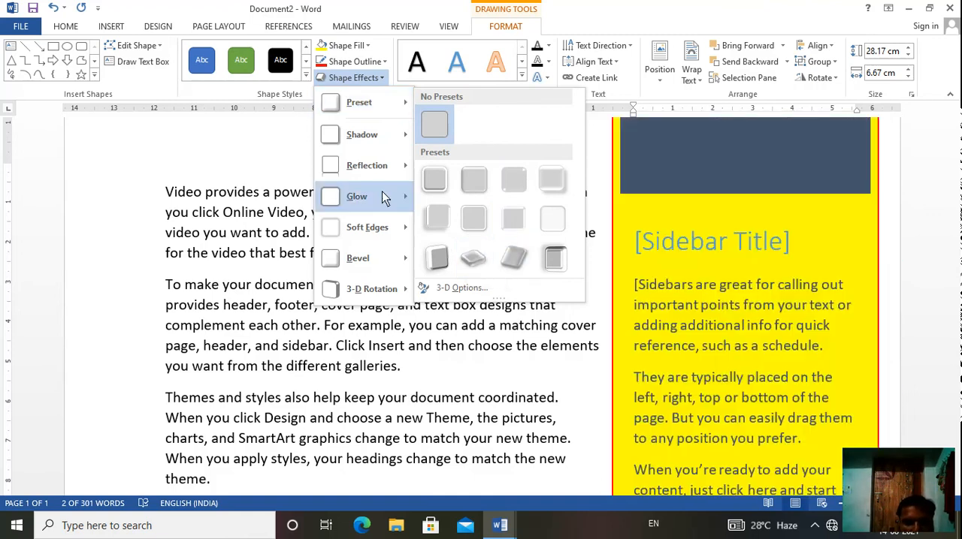
mouse_move(365, 135)
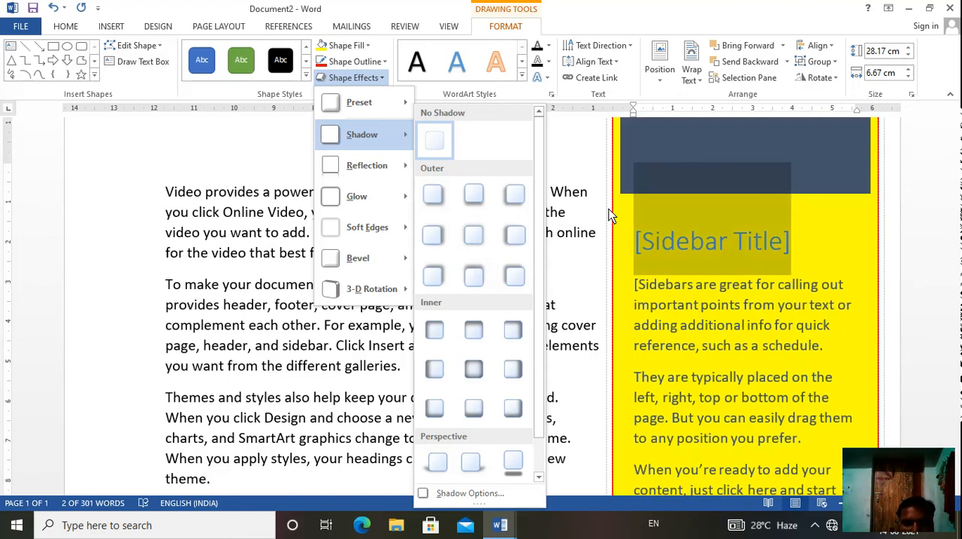
left_click(471, 238)
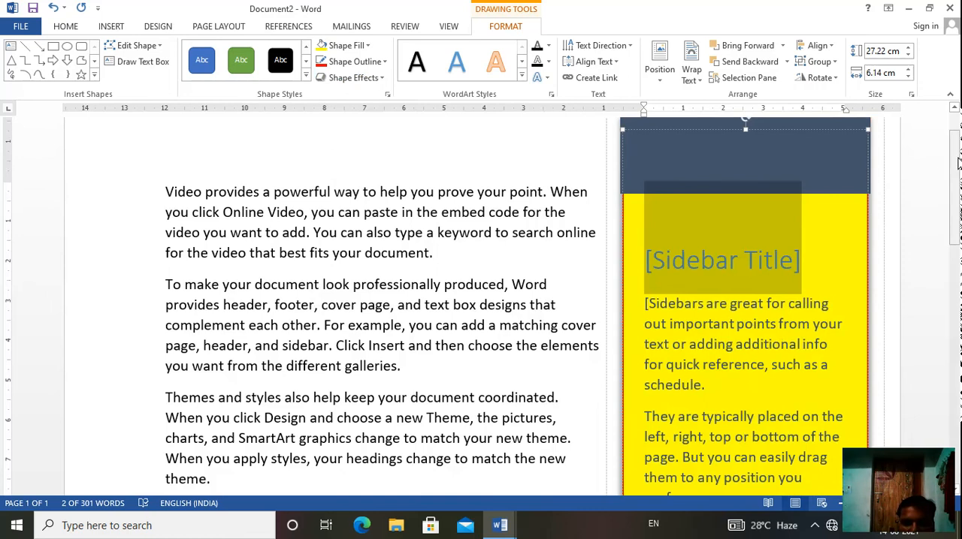
left_click_drag(956, 161, 956, 122)
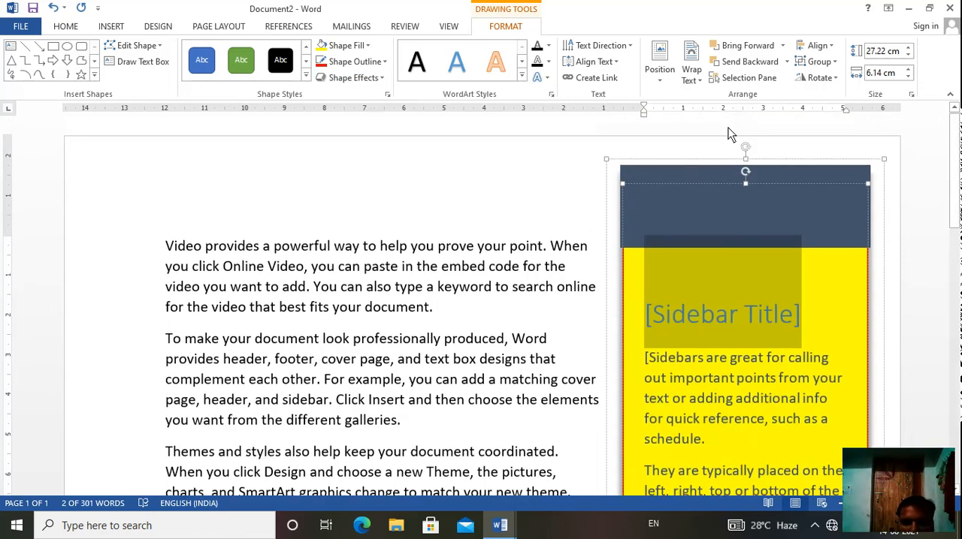
left_click(546, 195)
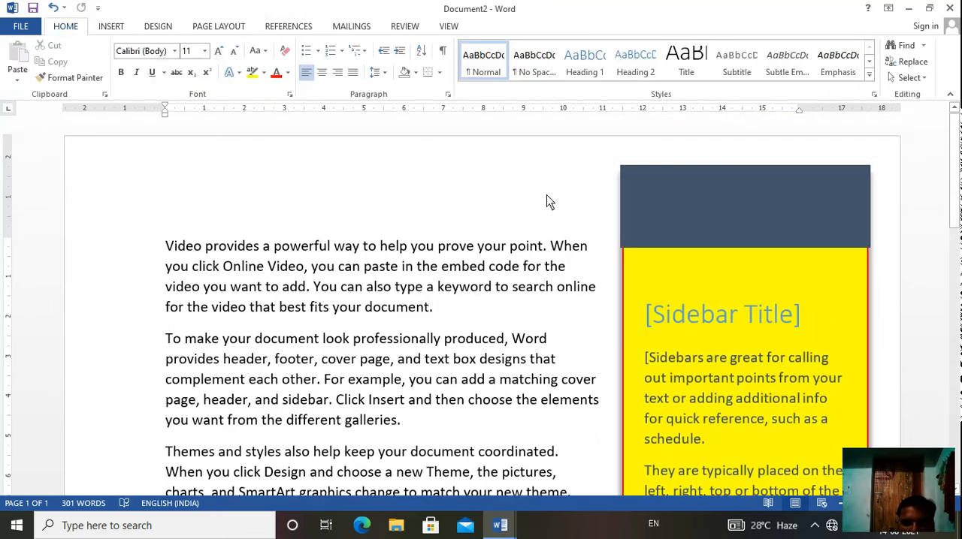
Step: Add the "Half Reflection, touching" shape effect to the sidebar and view its lower end
left_click(517, 26)
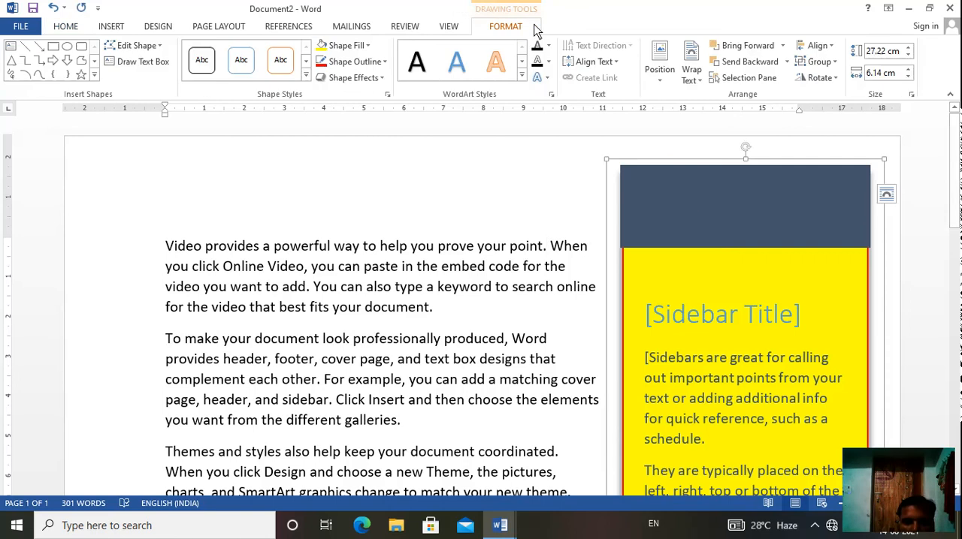
left_click(377, 79)
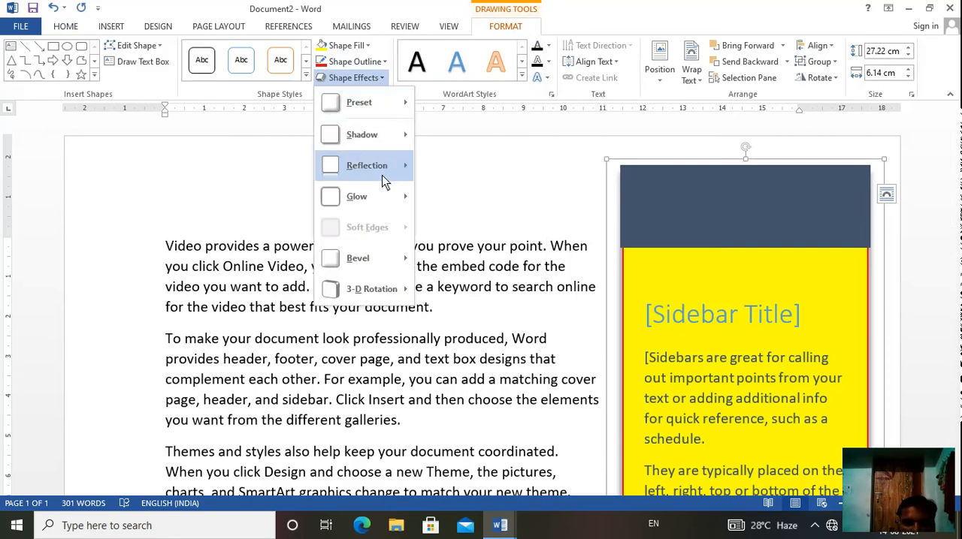
mouse_move(382, 175)
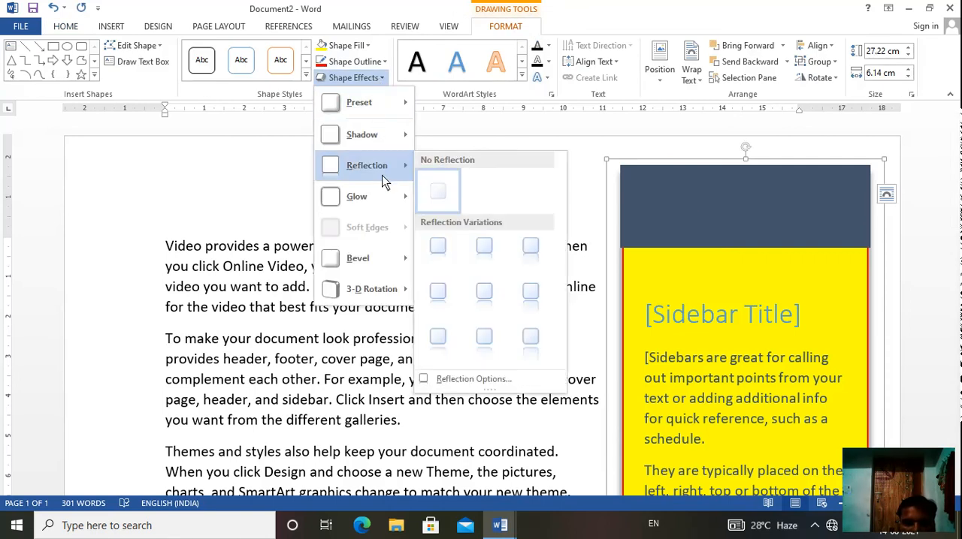
left_click(490, 259)
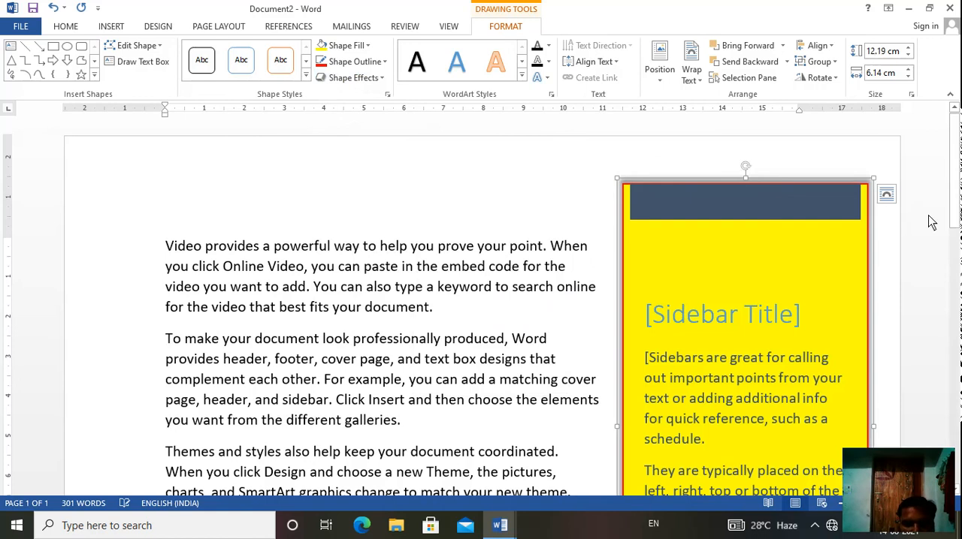
left_click_drag(954, 184, 954, 311)
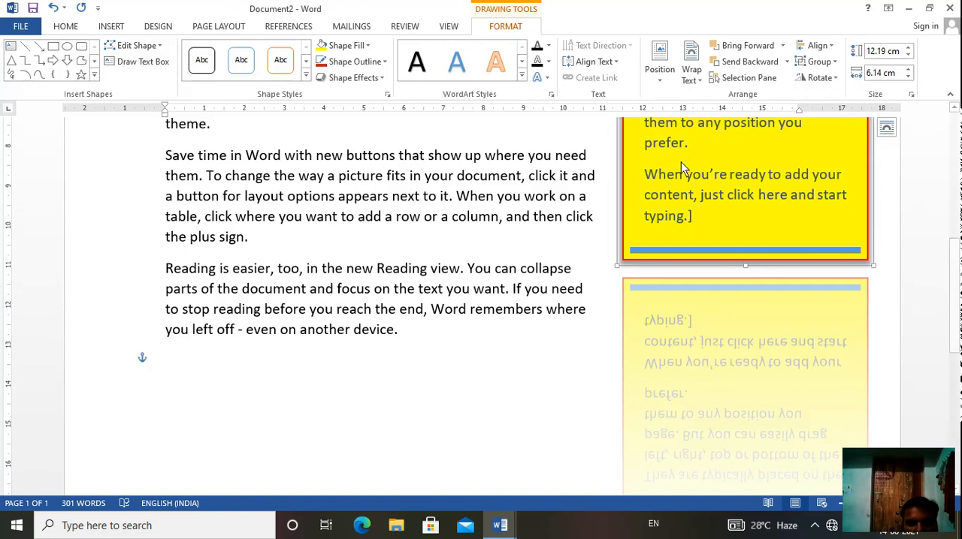
Step: Set the sidebar's text fill to standard red and its text outline to standard yellow
left_click(521, 76)
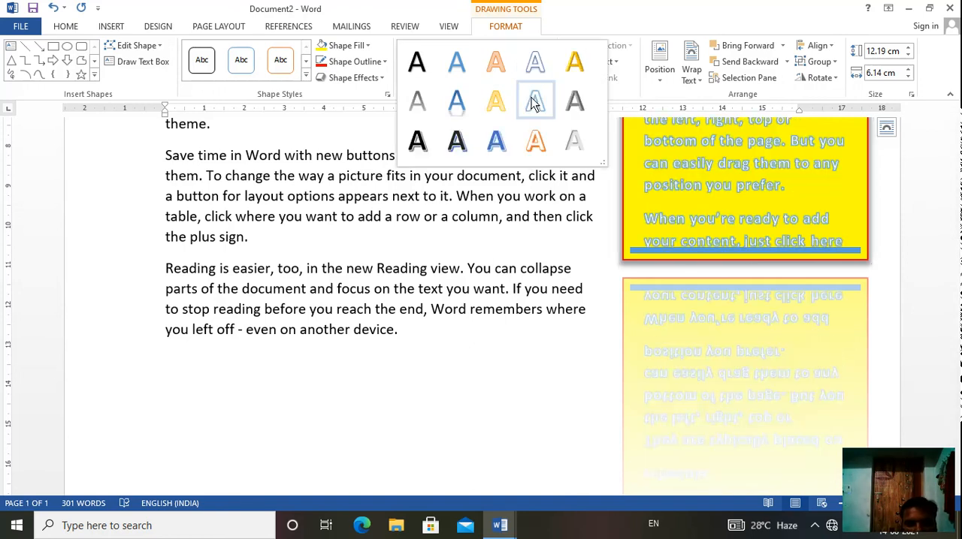
left_click(462, 182)
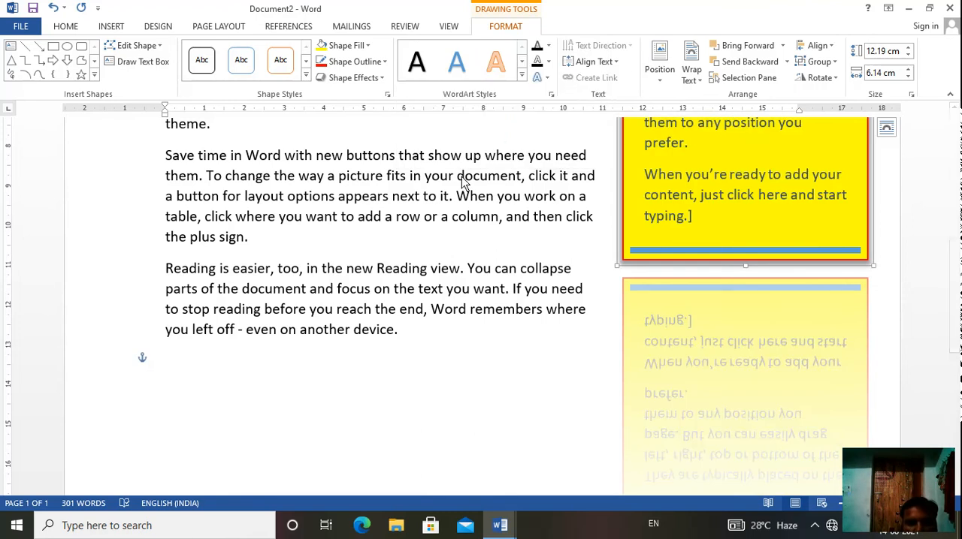
left_click(549, 46)
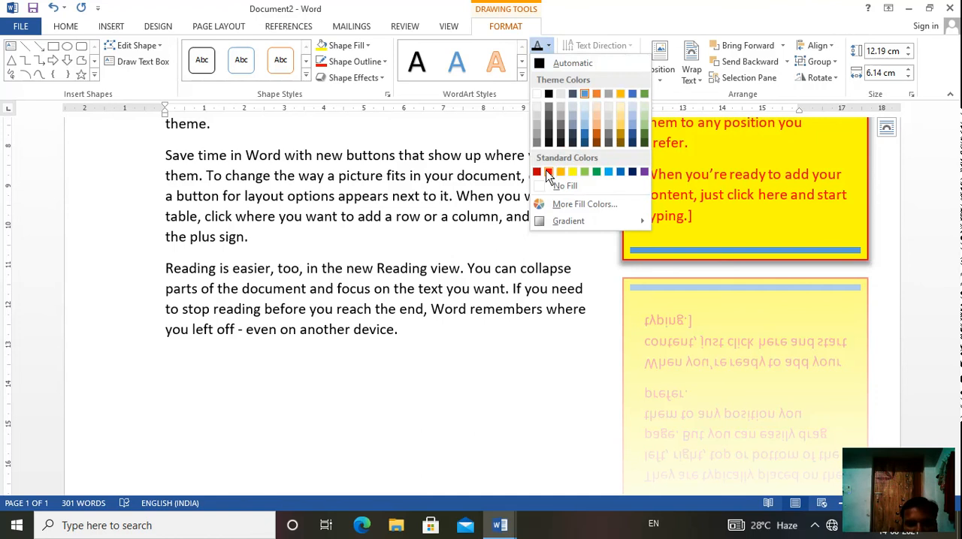
left_click(547, 173)
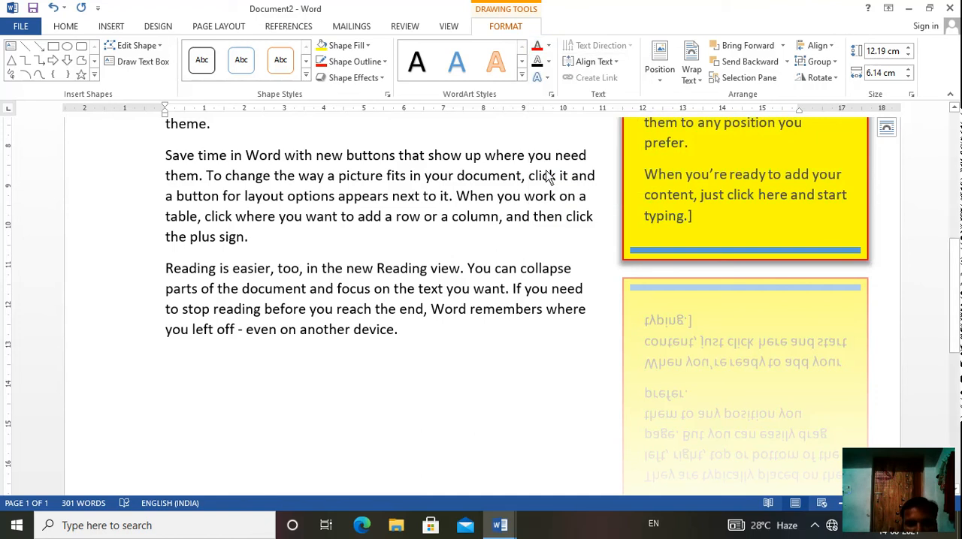
left_click(548, 63)
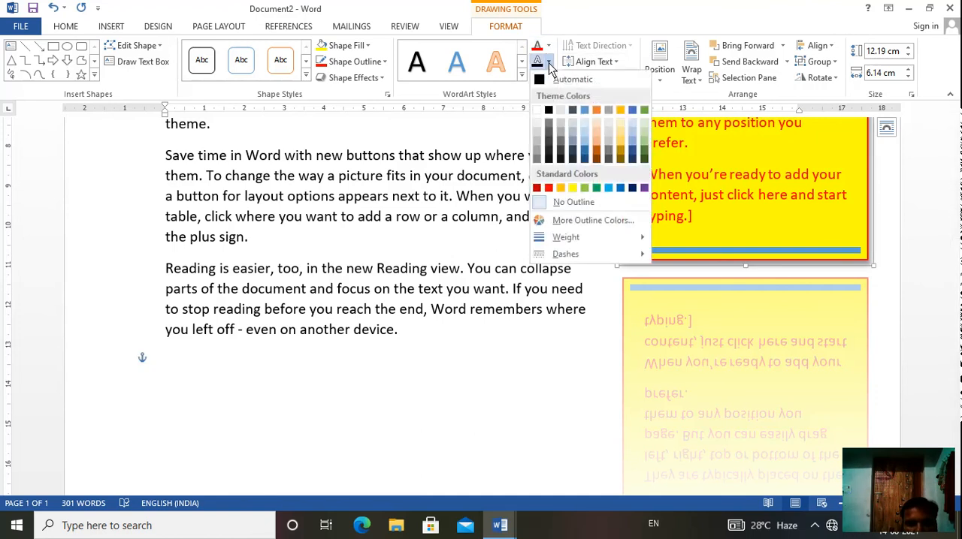
left_click(574, 187)
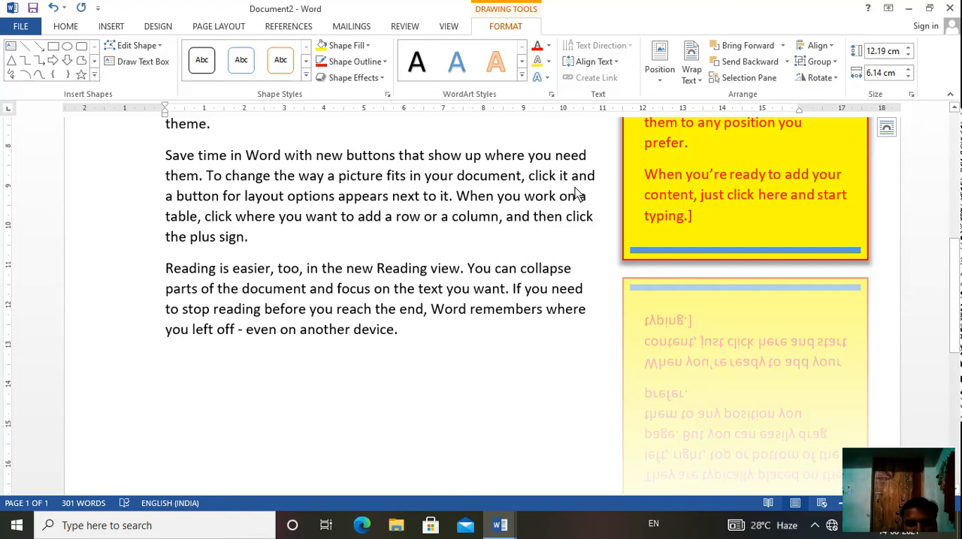
Step: Apply the middle reflection variation of the first row as a text effect to the sidebar text
left_click(548, 77)
mouse_move(569, 142)
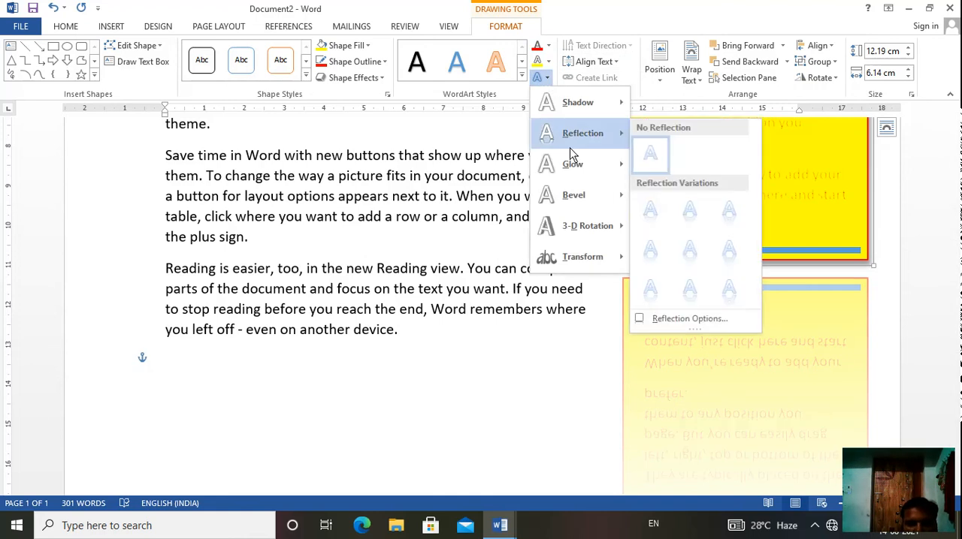
left_click(694, 210)
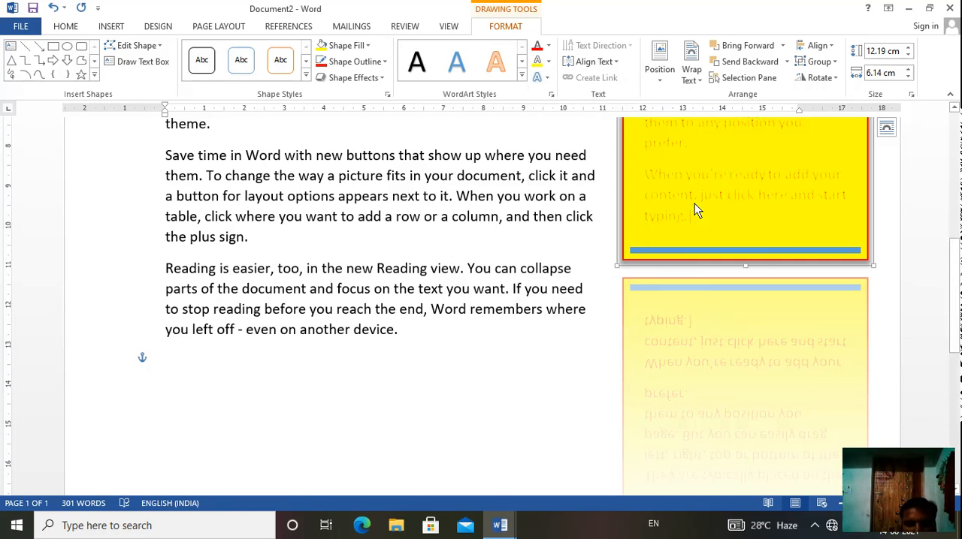
left_click(549, 62)
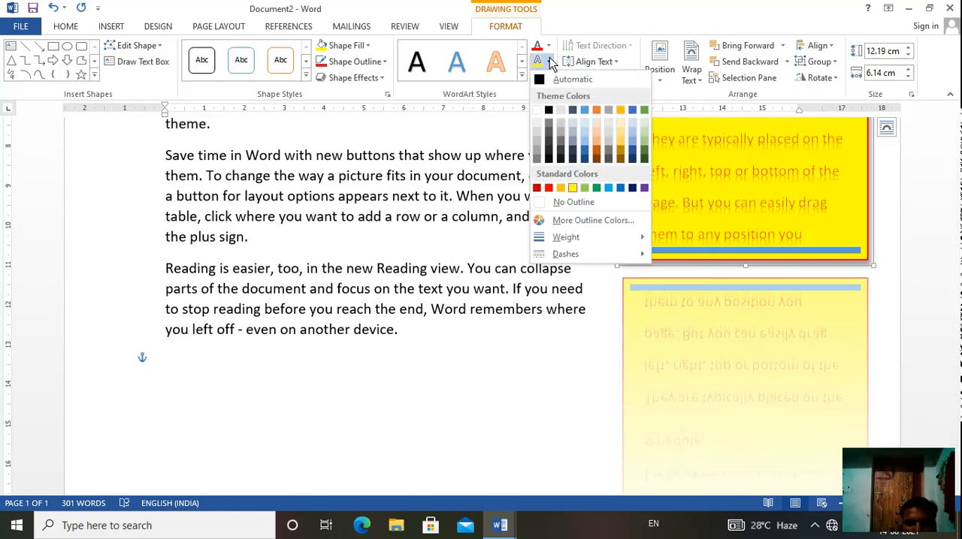
left_click(474, 152)
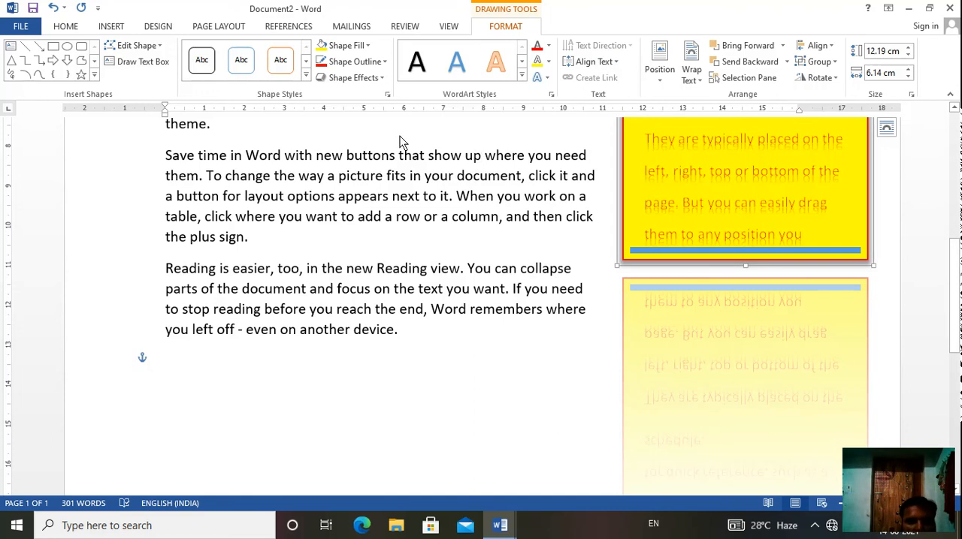
Step: Examine the Quick Parts choices for AutoText entries and document properties with the insertion point in the body text
left_click(109, 28)
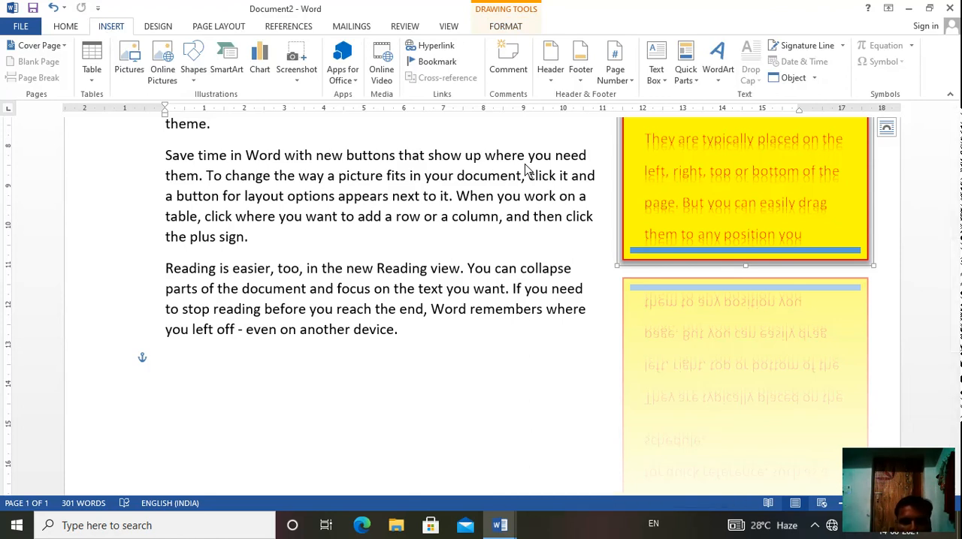
left_click(367, 289)
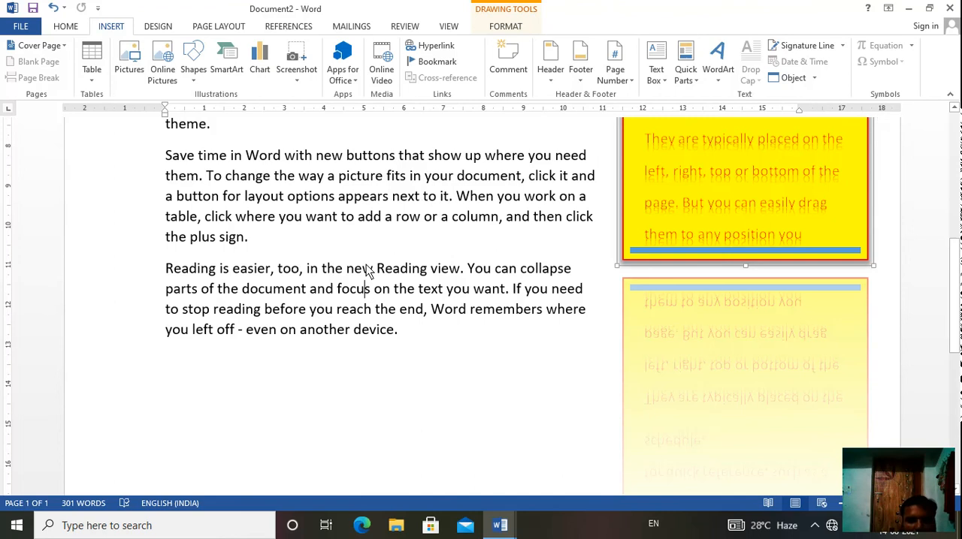
left_click(362, 239)
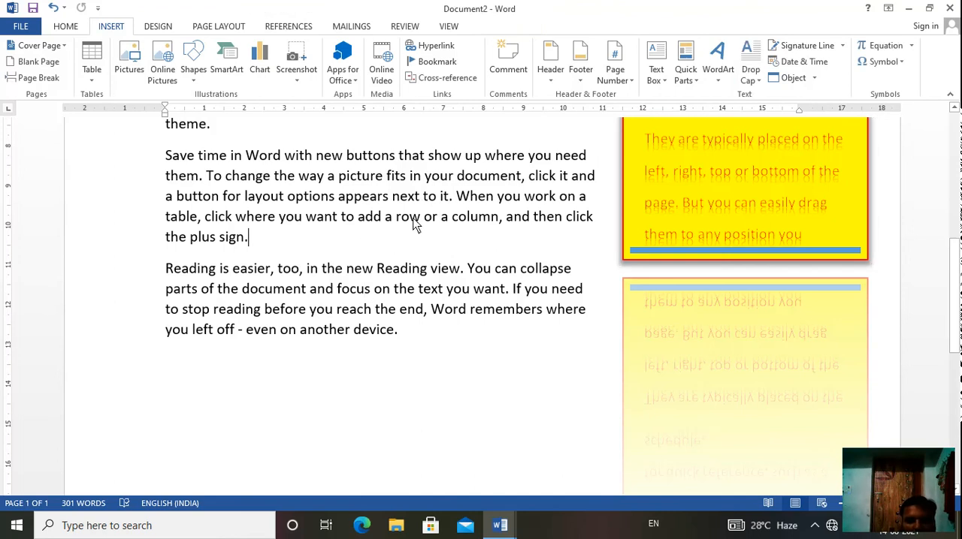
left_click(692, 81)
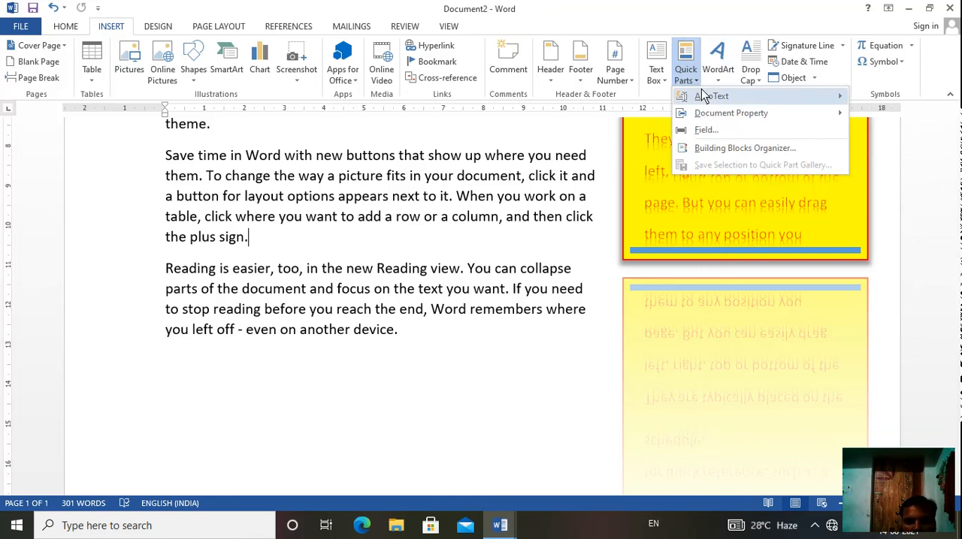
mouse_move(703, 95)
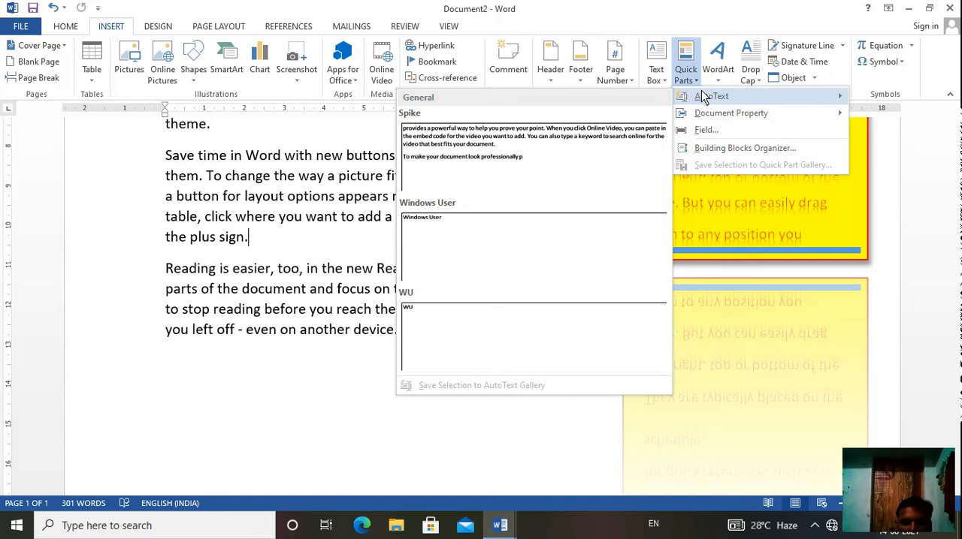
mouse_move(705, 116)
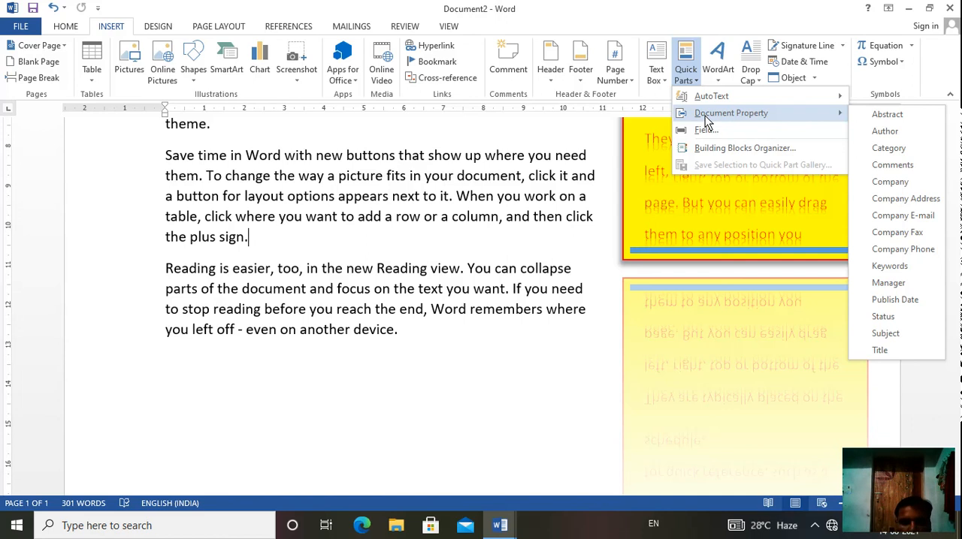
key("Escape")
key("Escape")
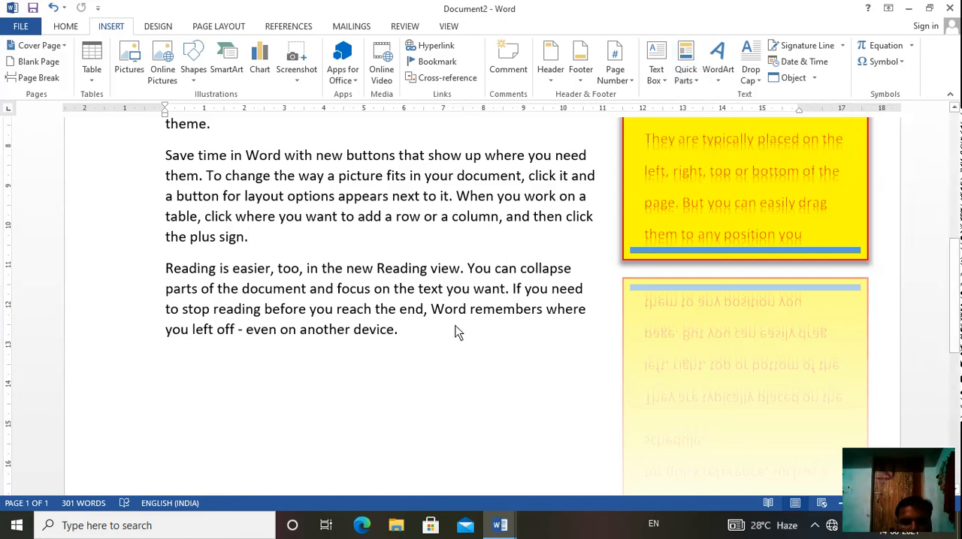
Step: Insert the Company document property at the end of the last paragraph and fill it with "infosis"
left_click(416, 341)
left_click(689, 83)
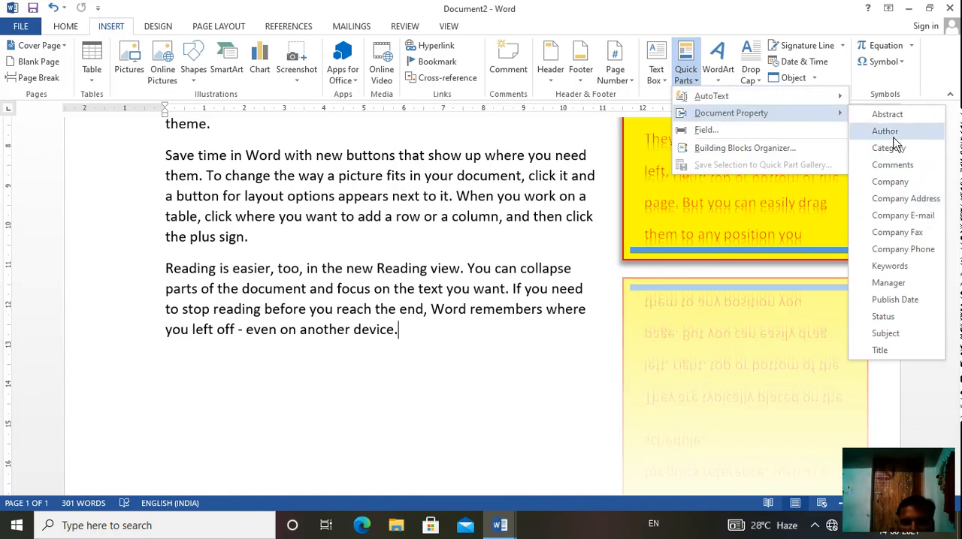
left_click(896, 185)
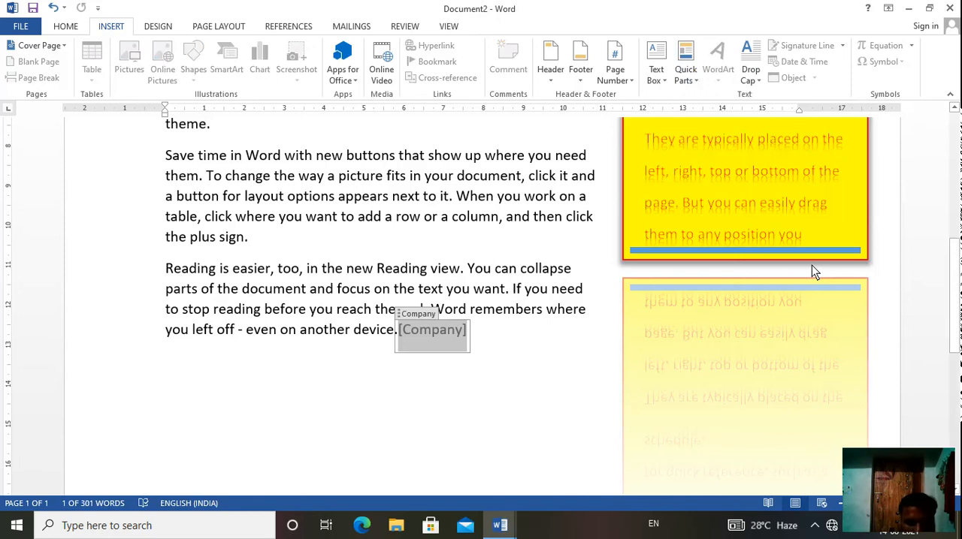
type("in")
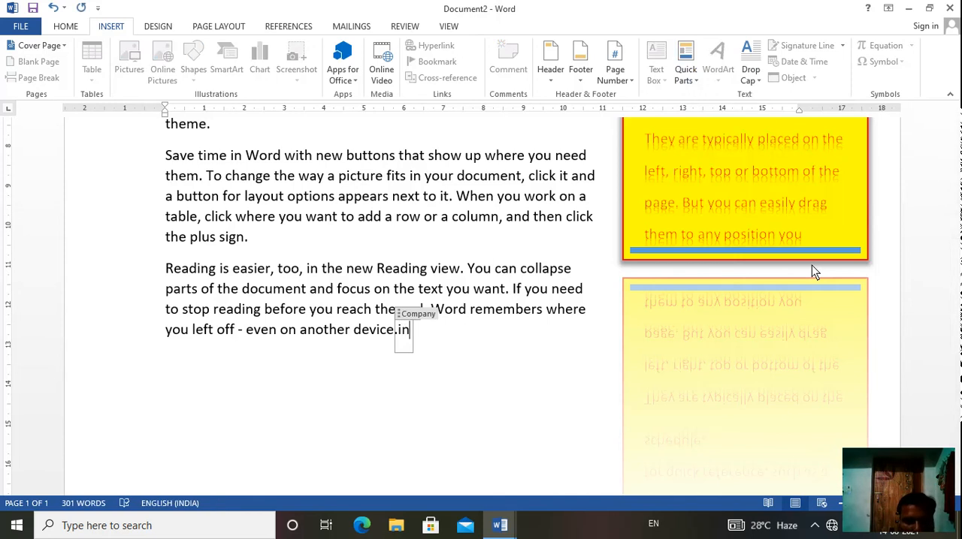
type("fosis")
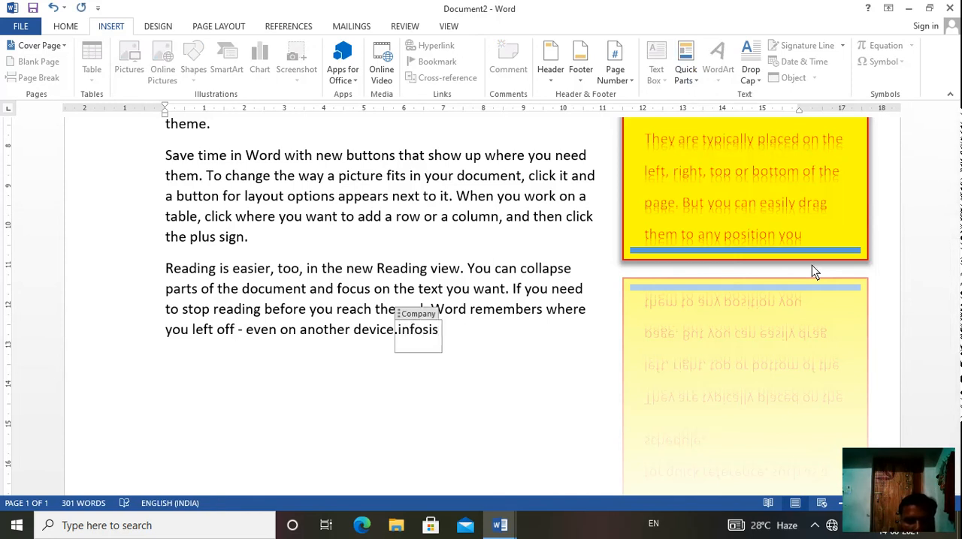
left_click(569, 372)
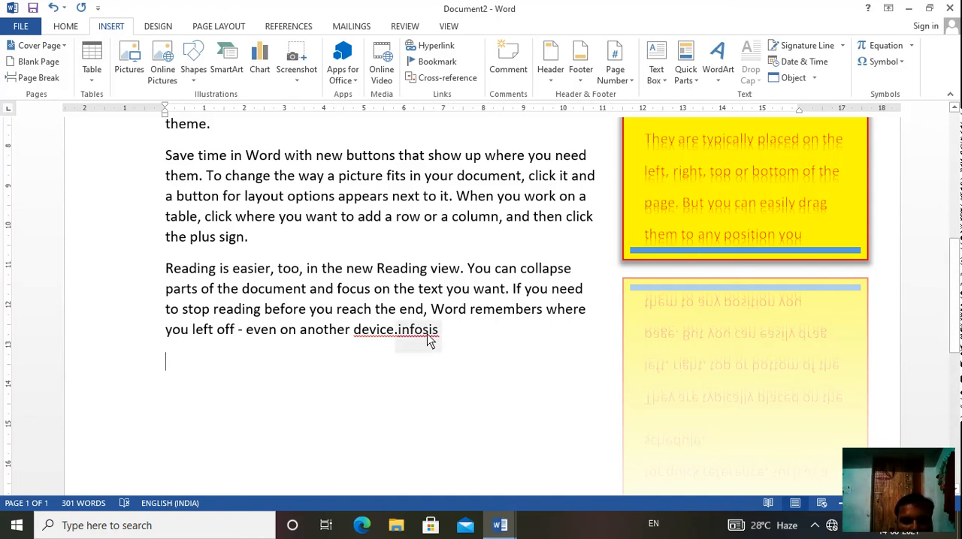
left_click(428, 337)
left_click(428, 337)
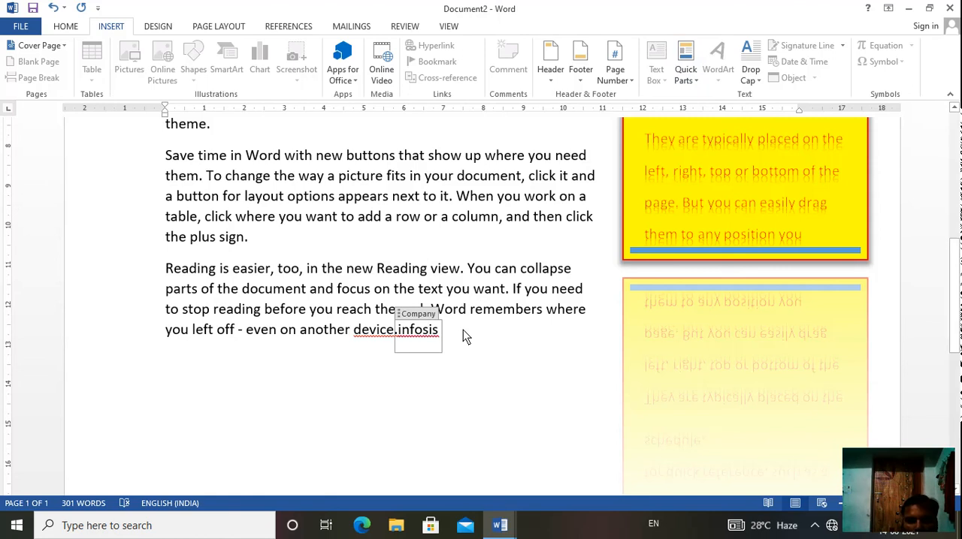
left_click(434, 272)
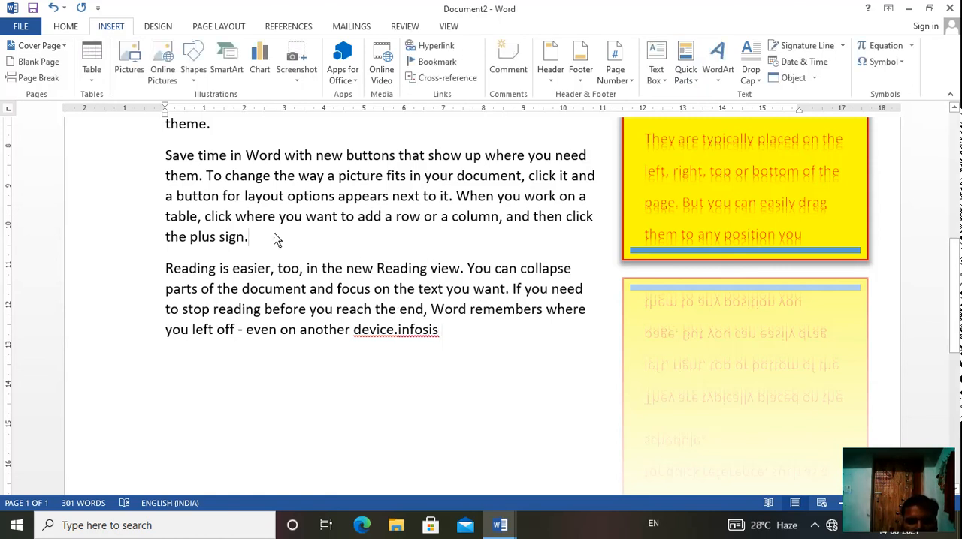
Step: Insert the Author document property after "plus sign." at the end of the second-to-last paragraph and replace its content with "Ramayana"
left_click(685, 66)
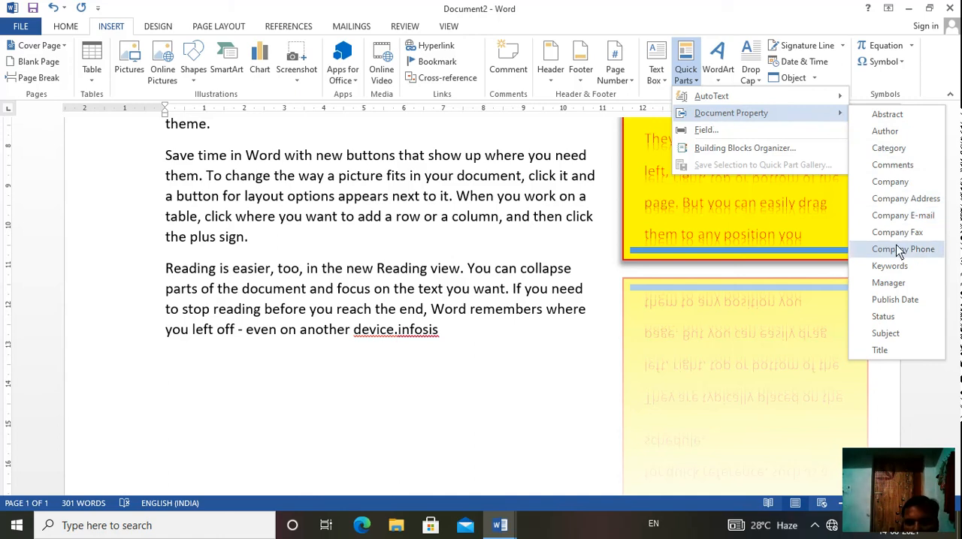
left_click(884, 130)
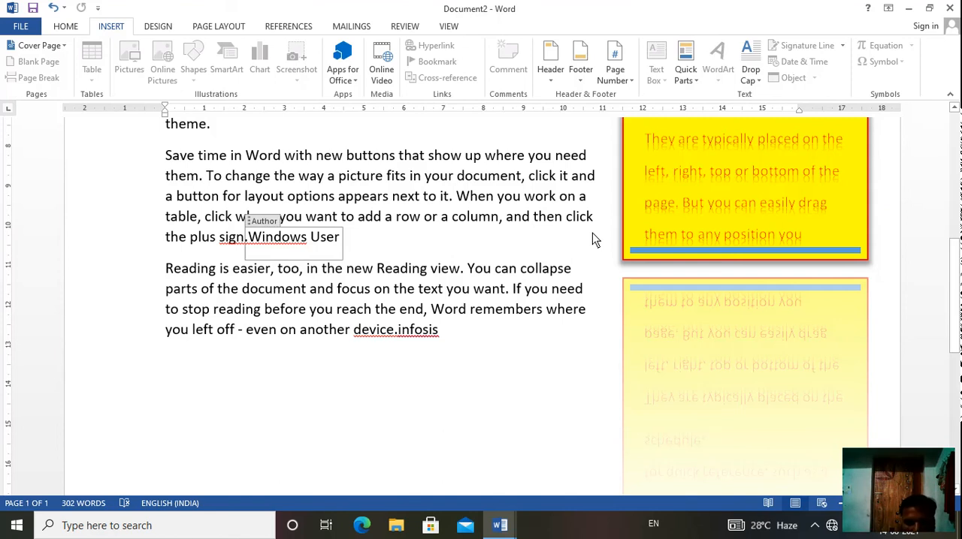
key("BackSpace")
key("BackSpace")
key("BackSpace")
key("BackSpace")
key("BackSpace")
key("BackSpace")
key("BackSpace")
key("BackSpace")
key("BackSpace")
key("BackSpace")
key("BackSpace")
key("BackSpace")
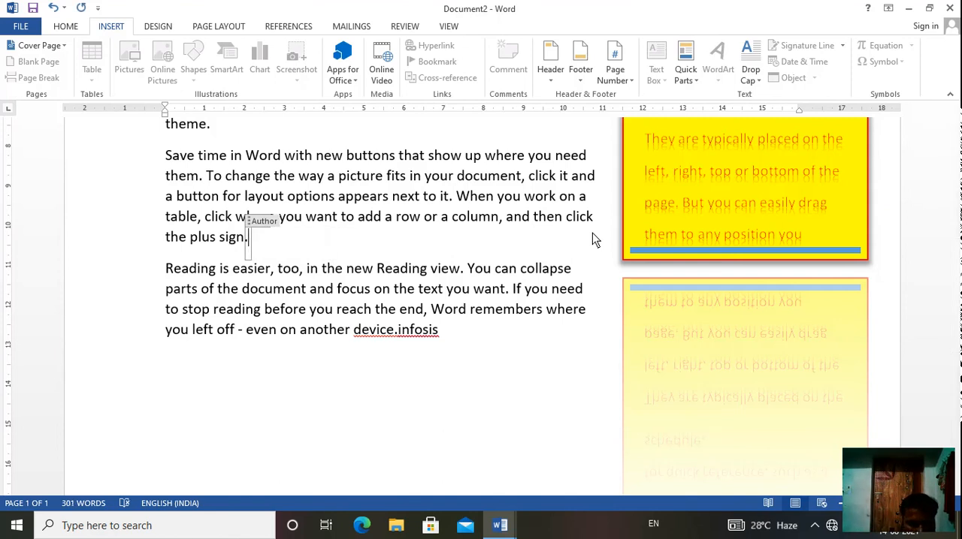
type("Ramayana")
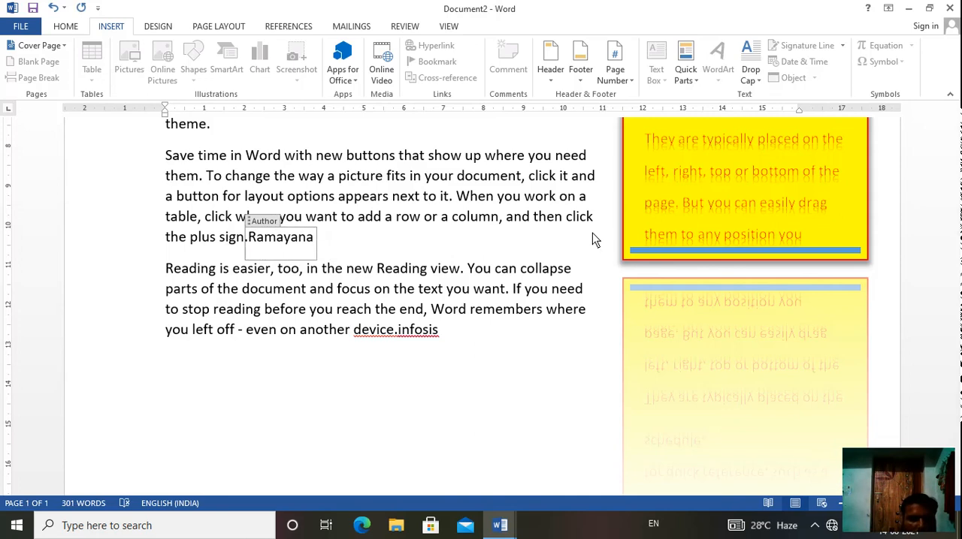
left_click(540, 223)
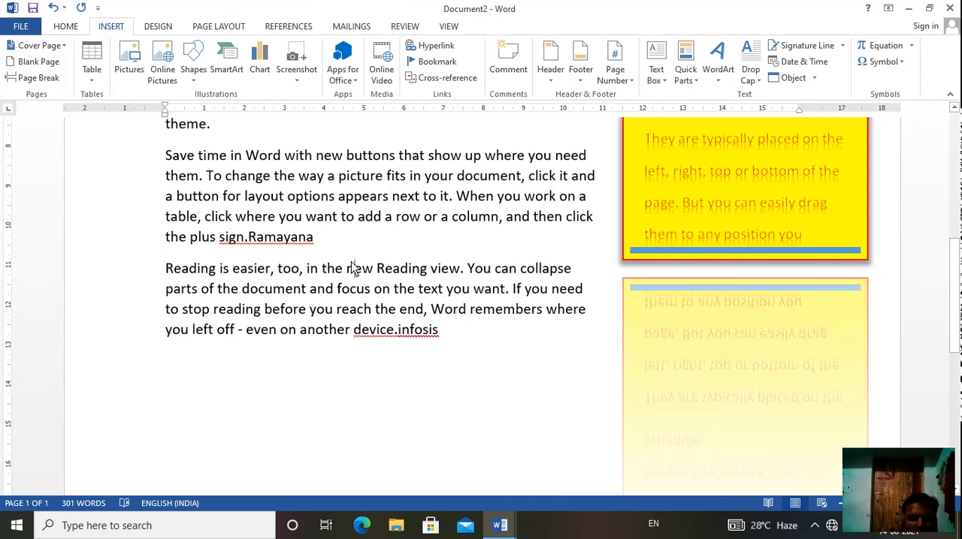
left_click(279, 239)
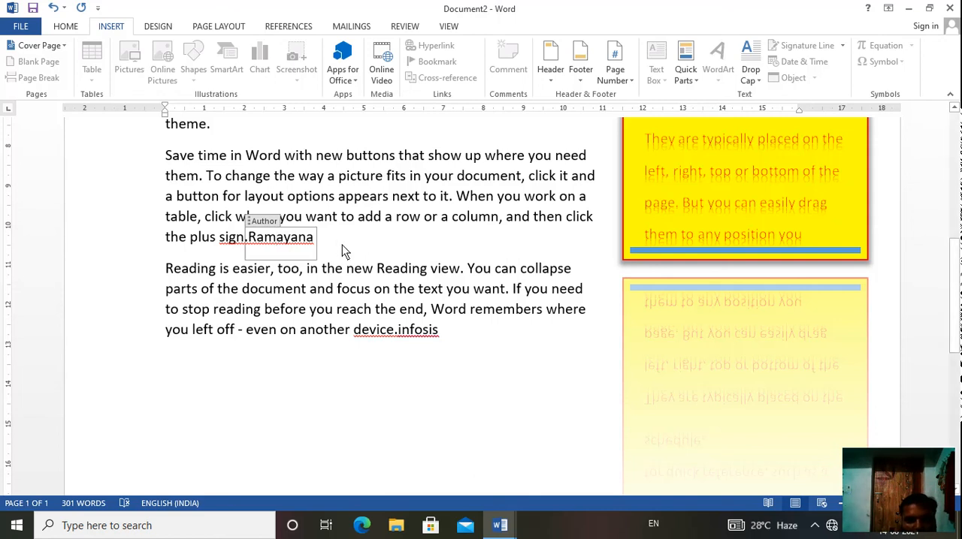
left_click(364, 220)
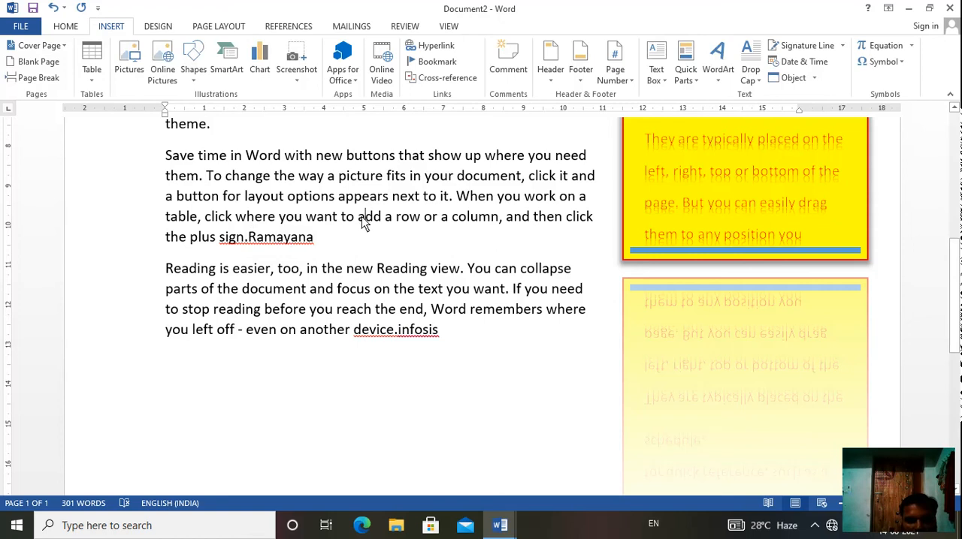
left_click(693, 78)
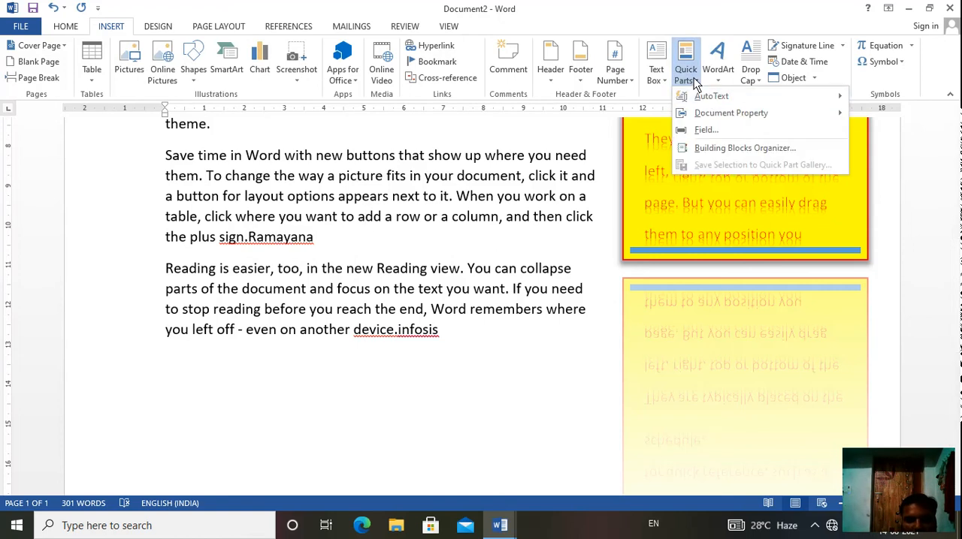
mouse_move(718, 118)
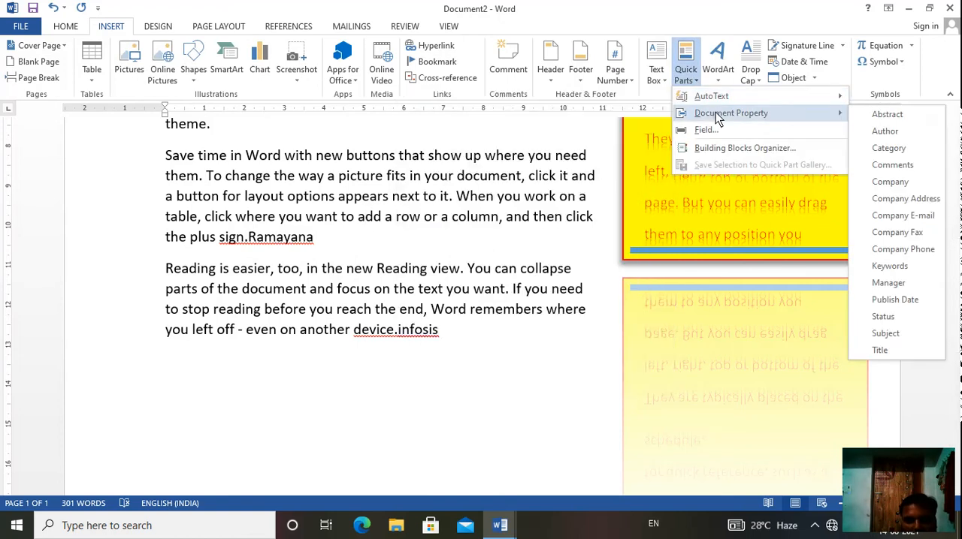
left_click(480, 183)
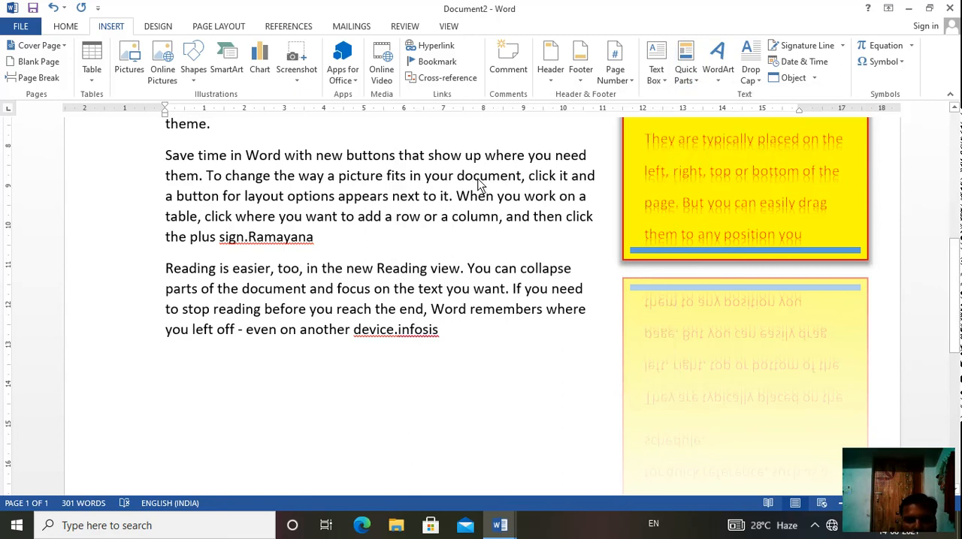
left_click(905, 488)
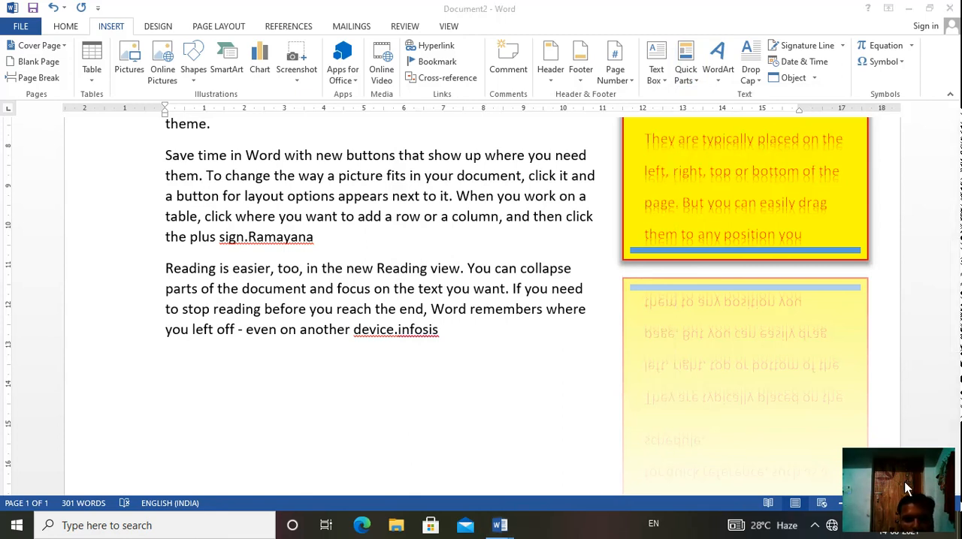